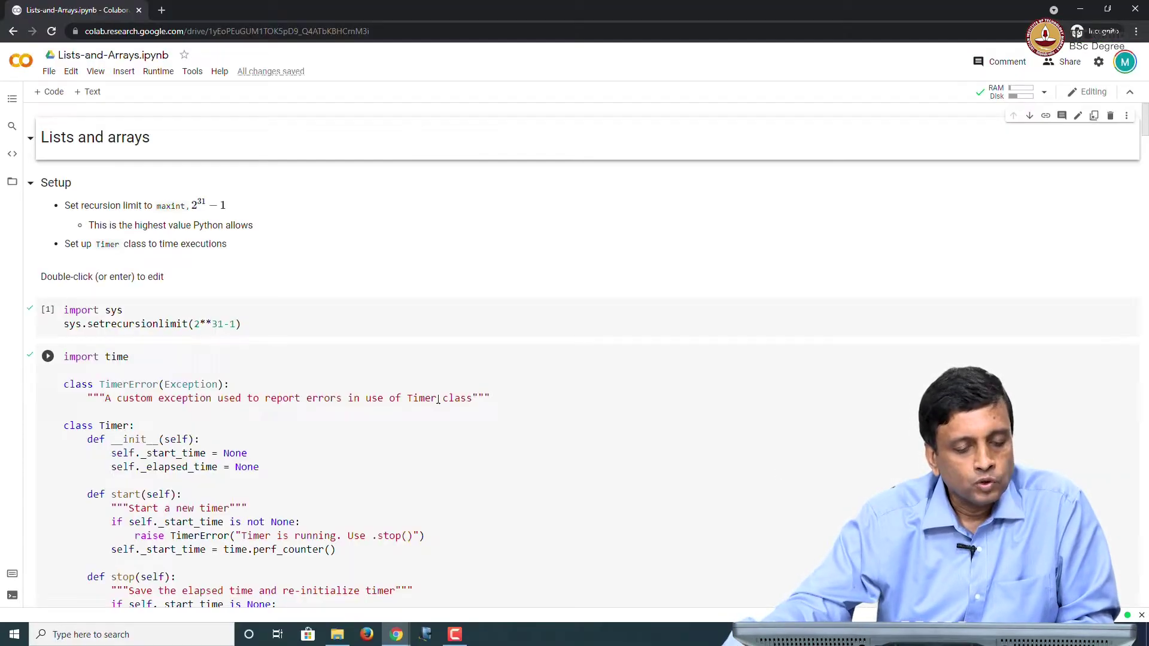
# Run the 'import sys' recursion-limit cell and the 'import time' Timer class cell.
pyautogui.click(65, 209)
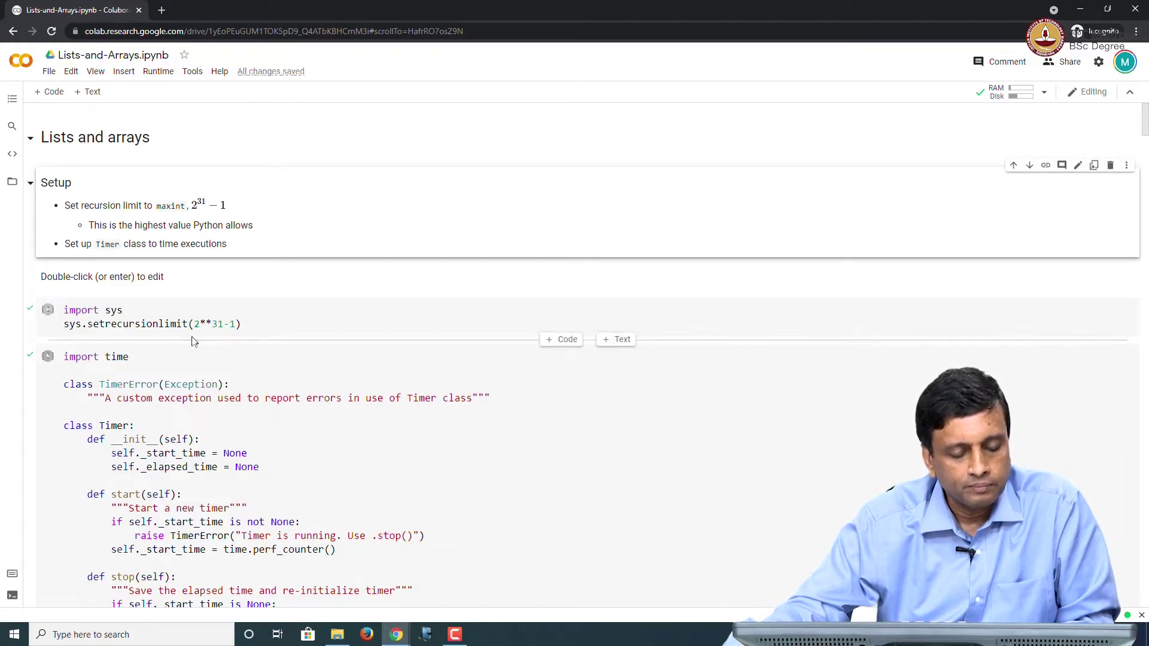
pyautogui.click(47, 310)
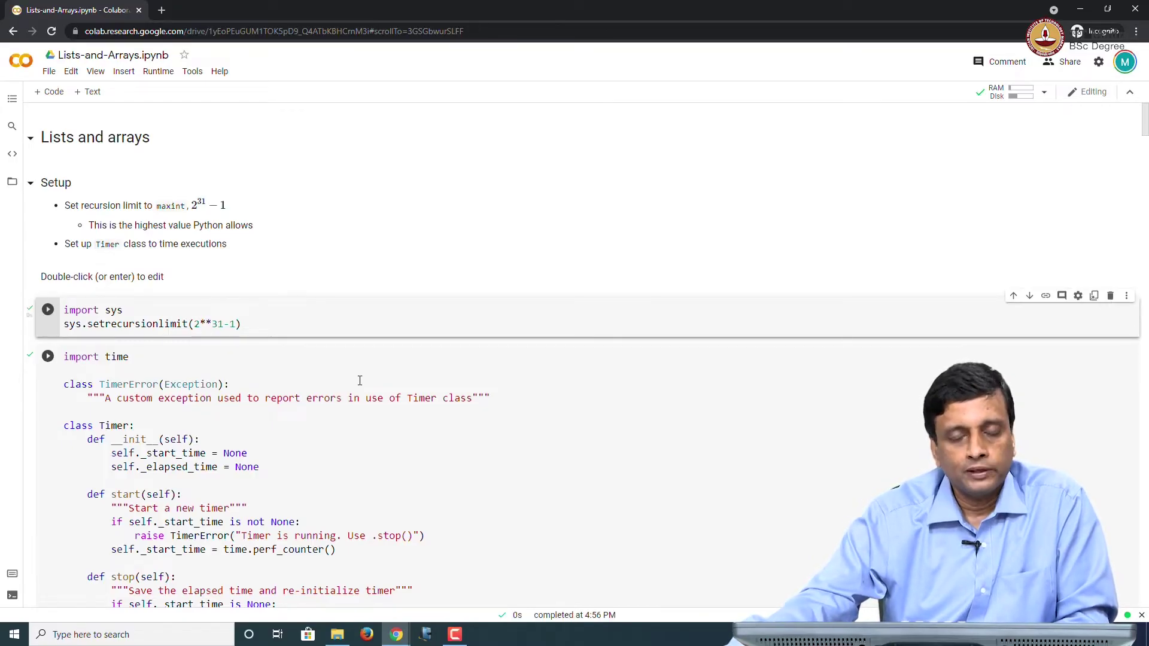
pyautogui.scroll(-1, 359, 382)
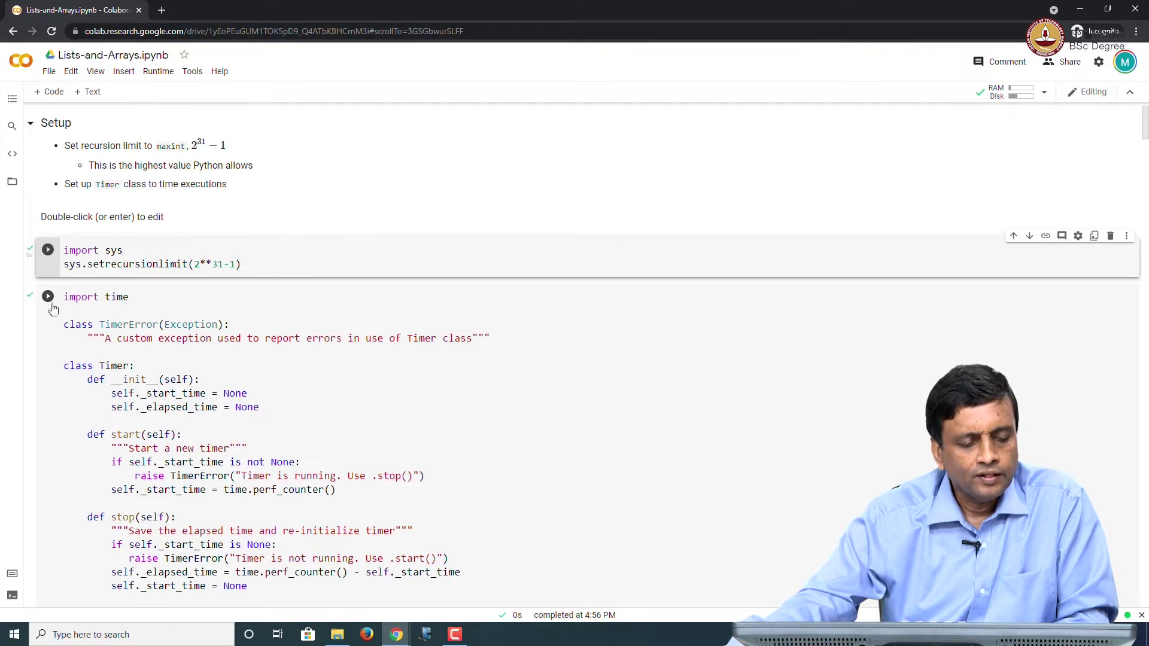
pyautogui.click(48, 297)
pyautogui.scroll(-2, 386, 386)
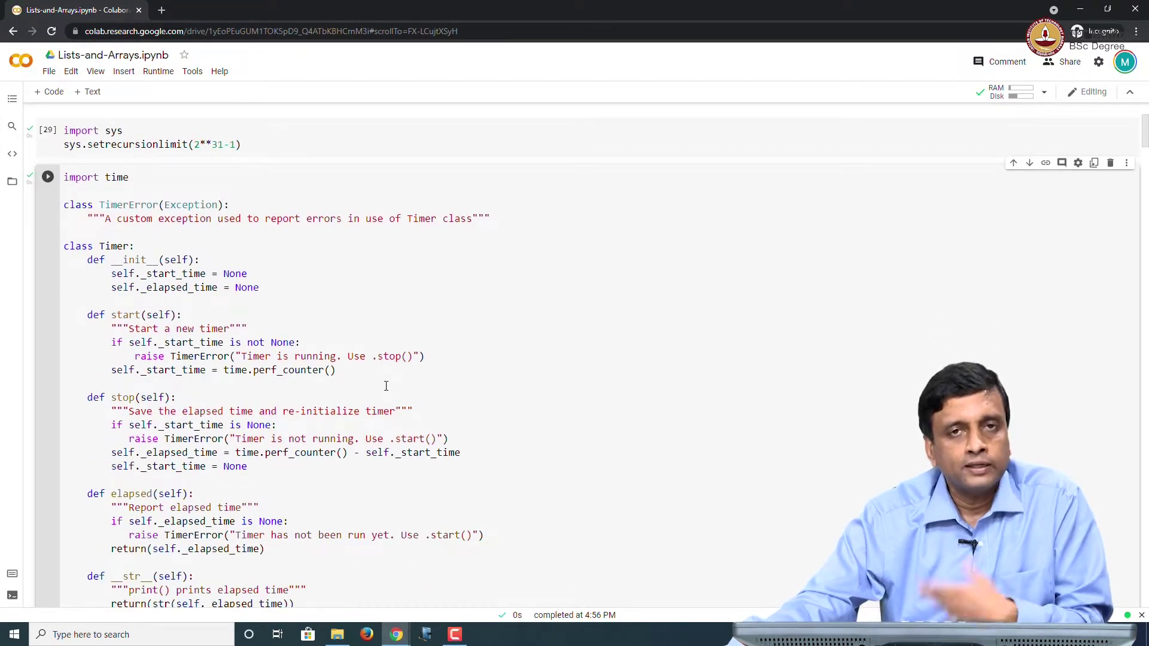
pyautogui.scroll(-1, 387, 385)
pyautogui.scroll(-4, 386, 385)
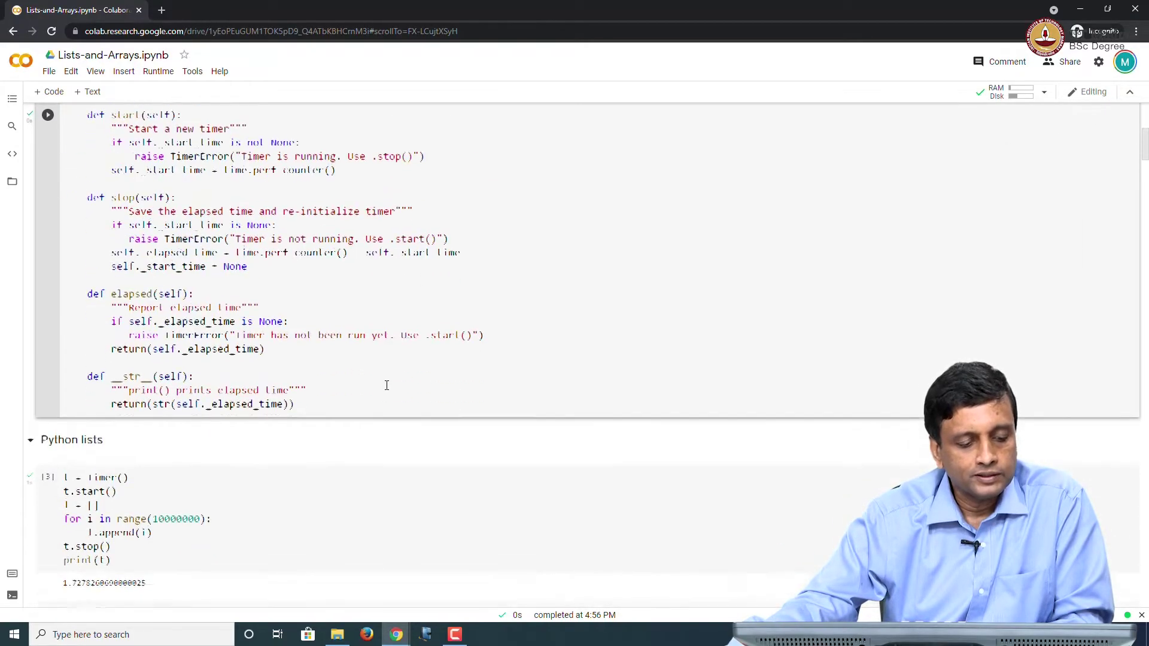
pyautogui.scroll(-2, 386, 385)
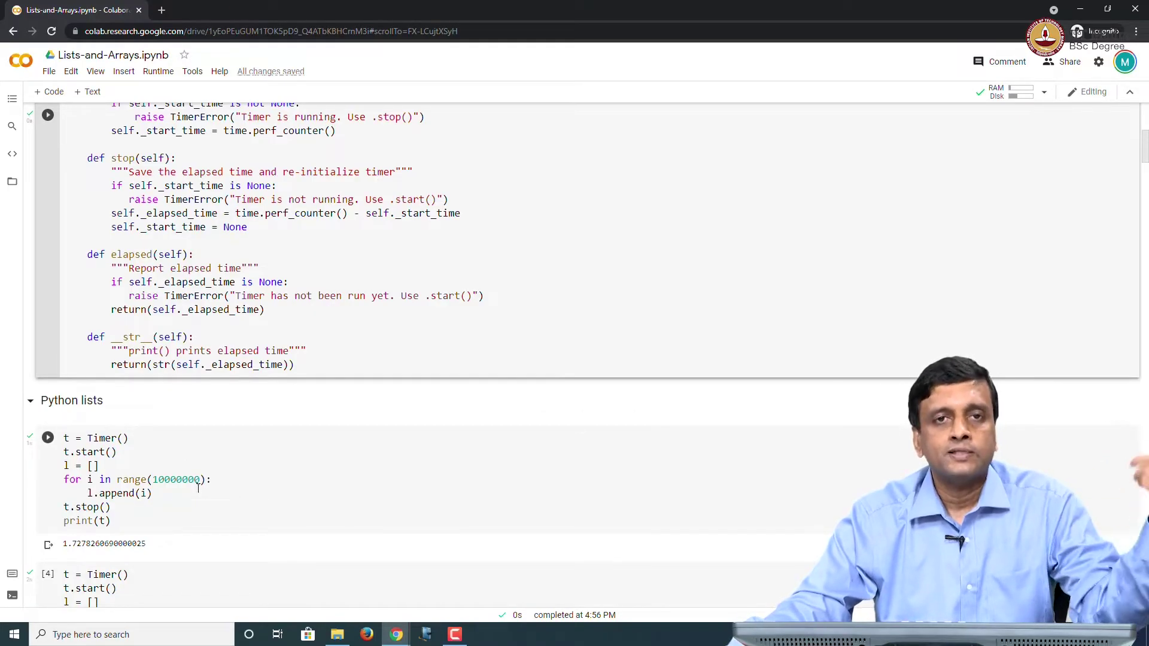
pyautogui.moveTo(135, 516)
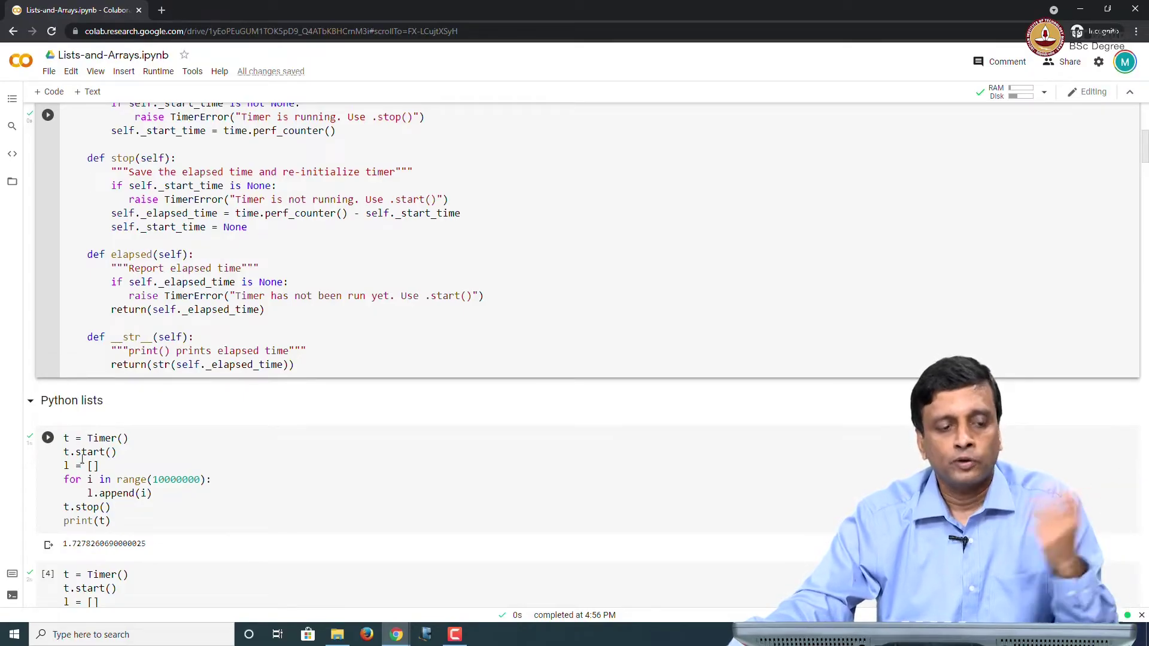
pyautogui.moveTo(48, 477)
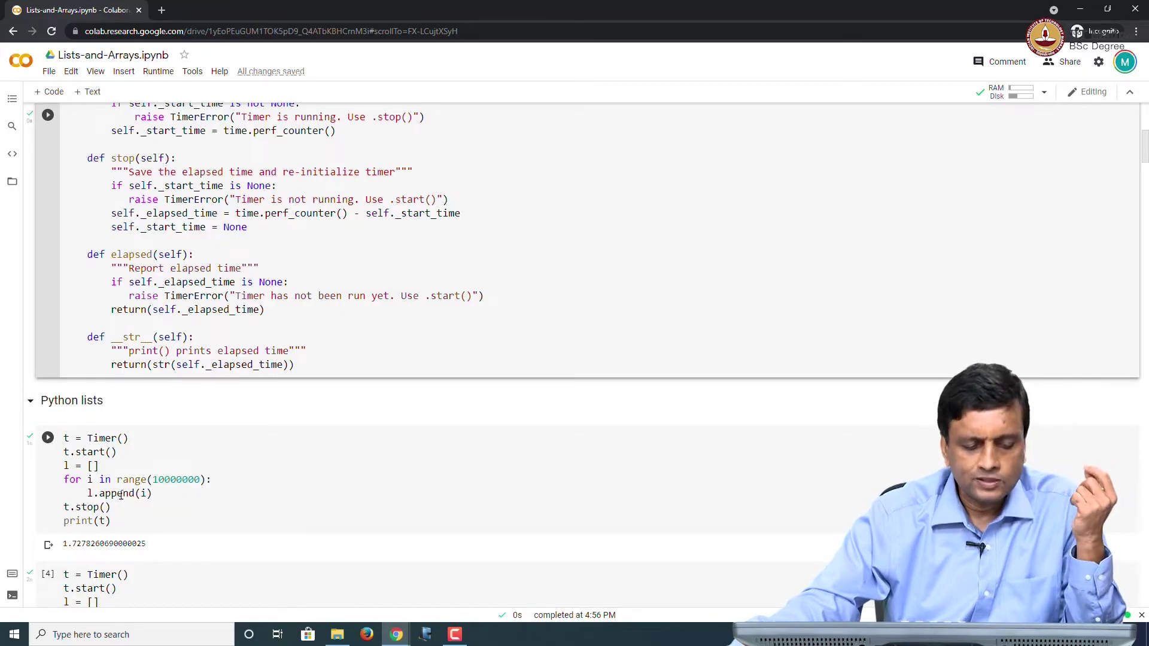
# Highlight the empty list and append call, then rerun the append timing cell (about 1.549 s).
pyautogui.moveTo(64, 465); pyautogui.dragTo(101, 466)
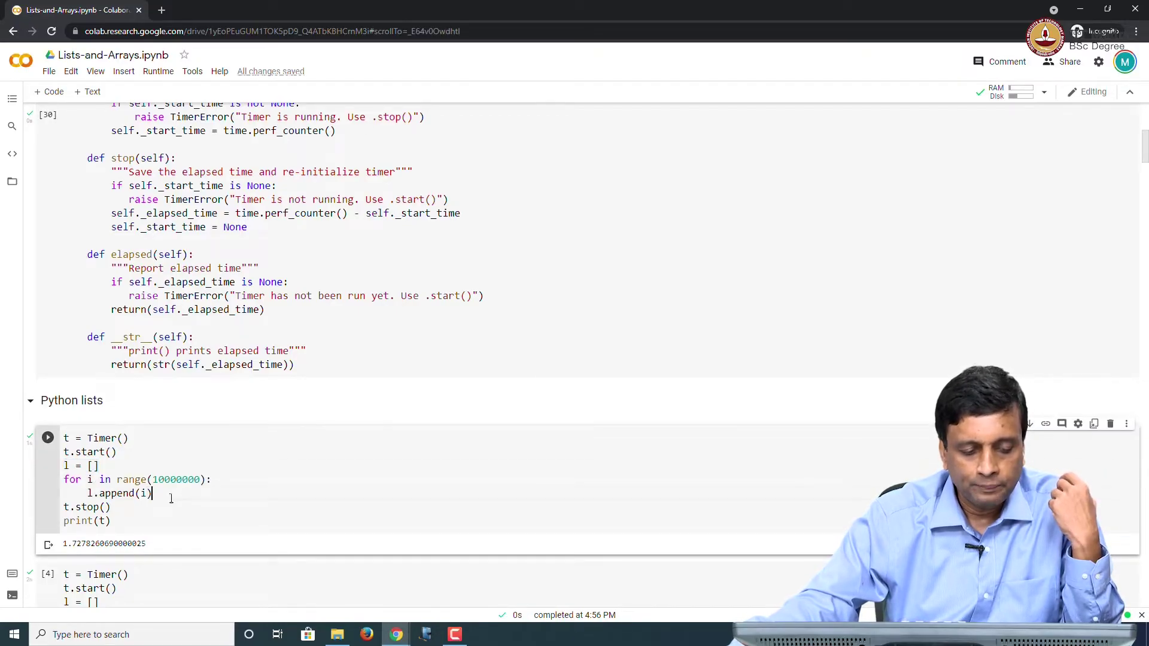
pyautogui.moveTo(152, 493); pyautogui.dragTo(108, 493)
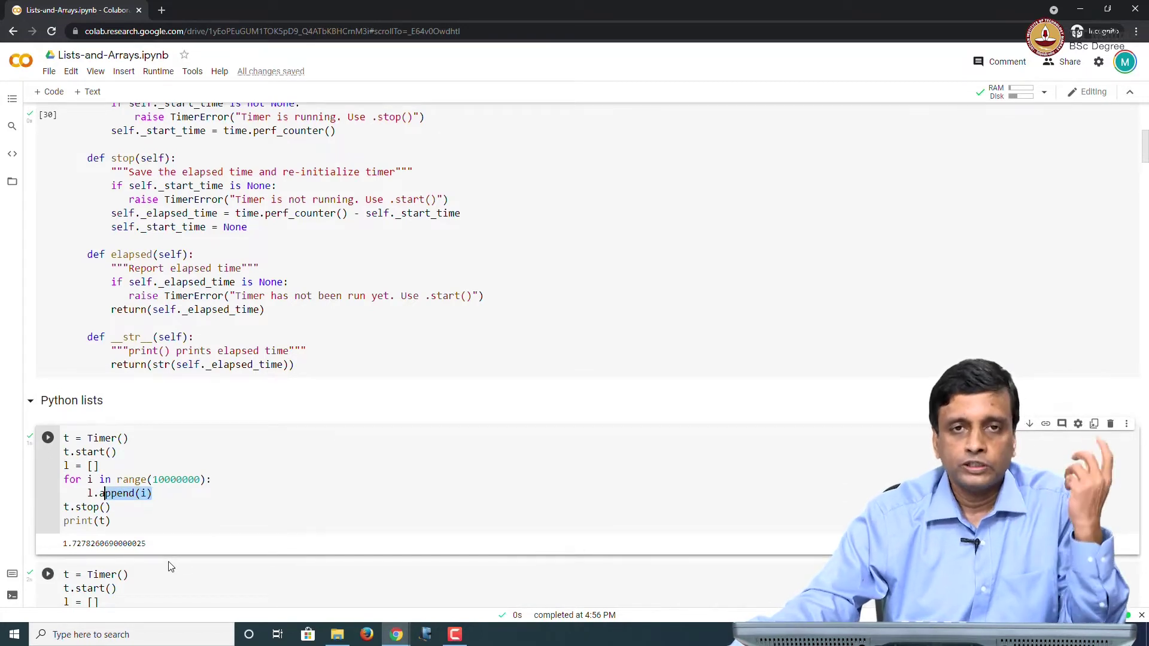
pyautogui.click(49, 439)
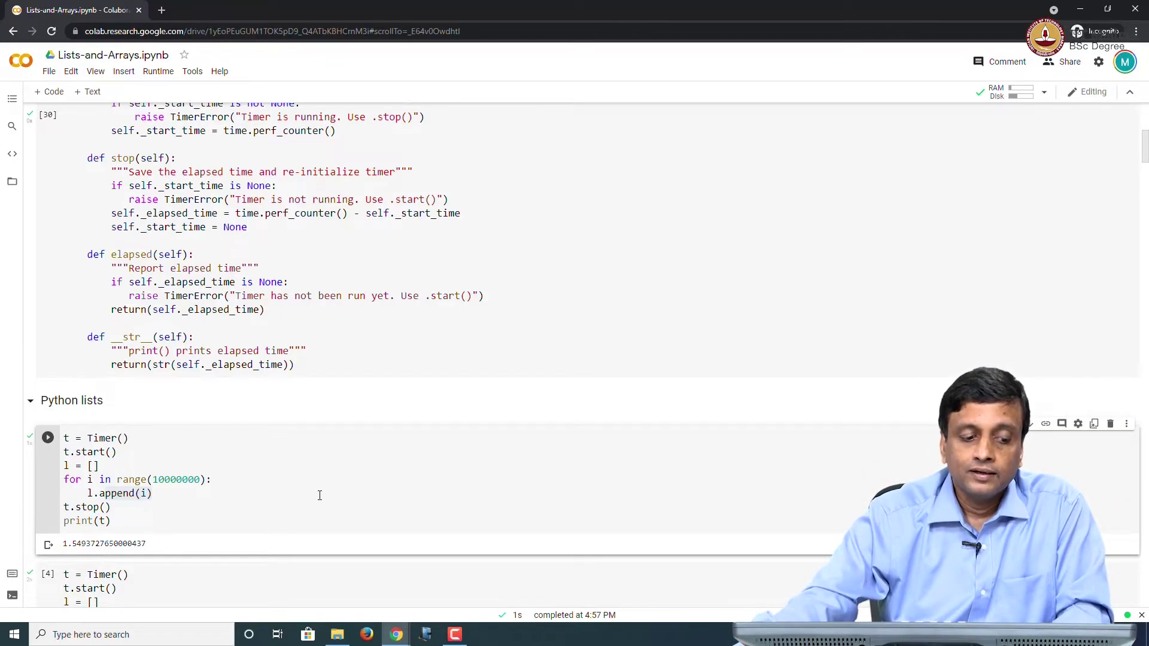
pyautogui.scroll(-1, 320, 496)
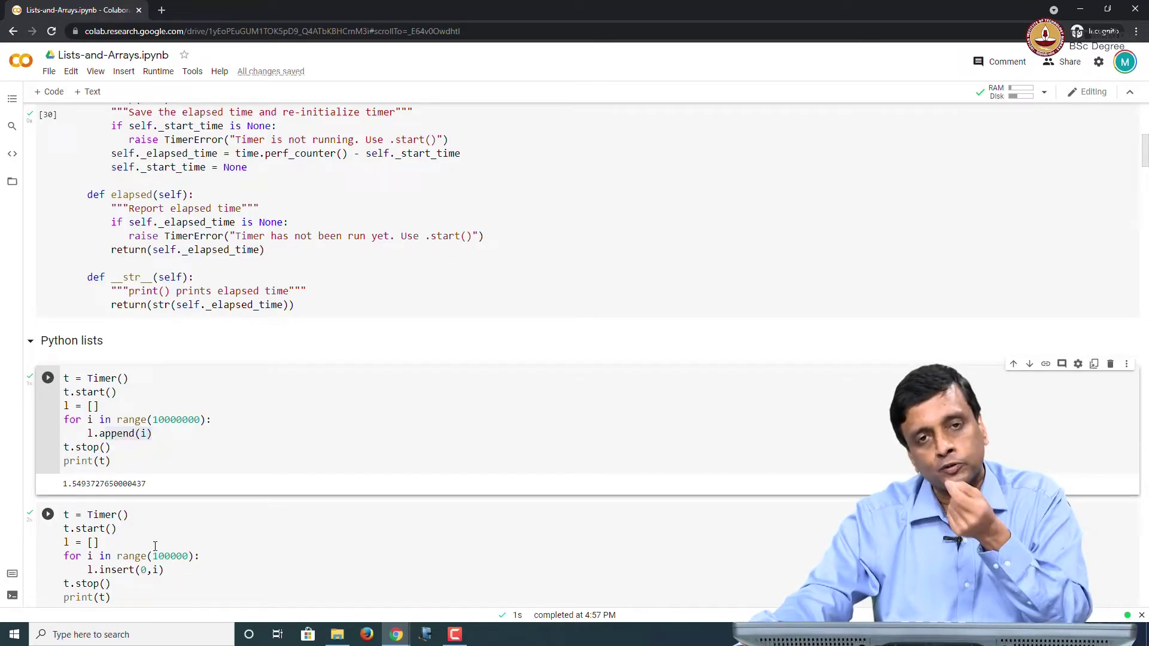
# Highlight l.insert(0,i) and the 100000 count, then rerun the insert timing (about 2.40 s).
pyautogui.click(89, 570)
pyautogui.moveTo(89, 570); pyautogui.dragTo(165, 570)
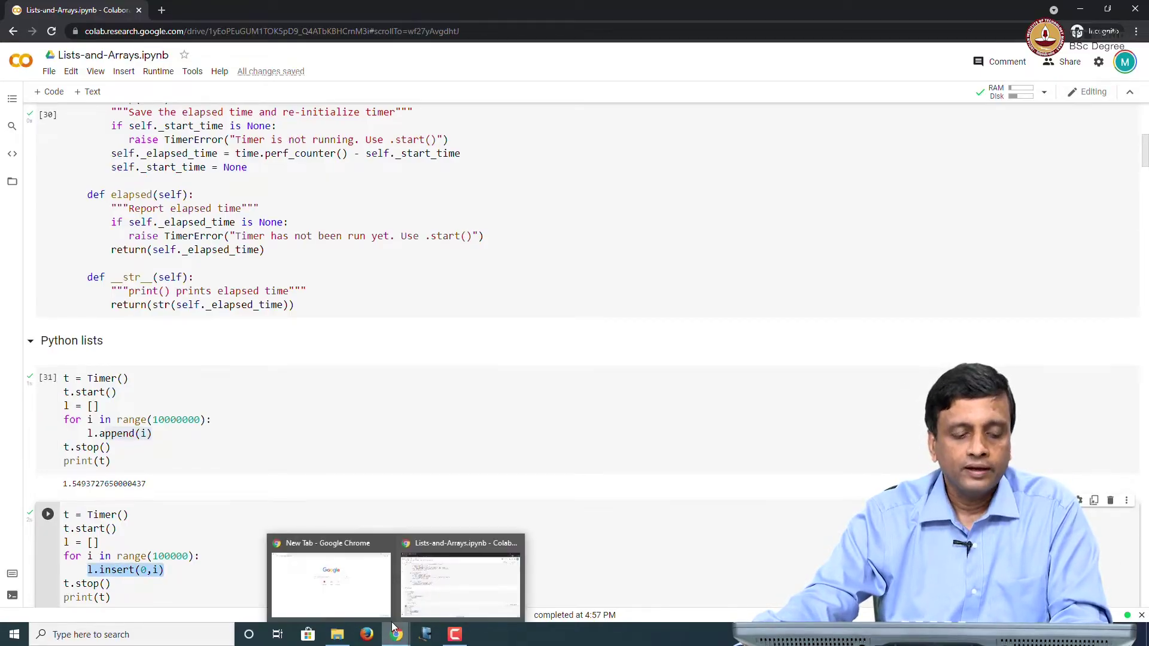
pyautogui.click(351, 453)
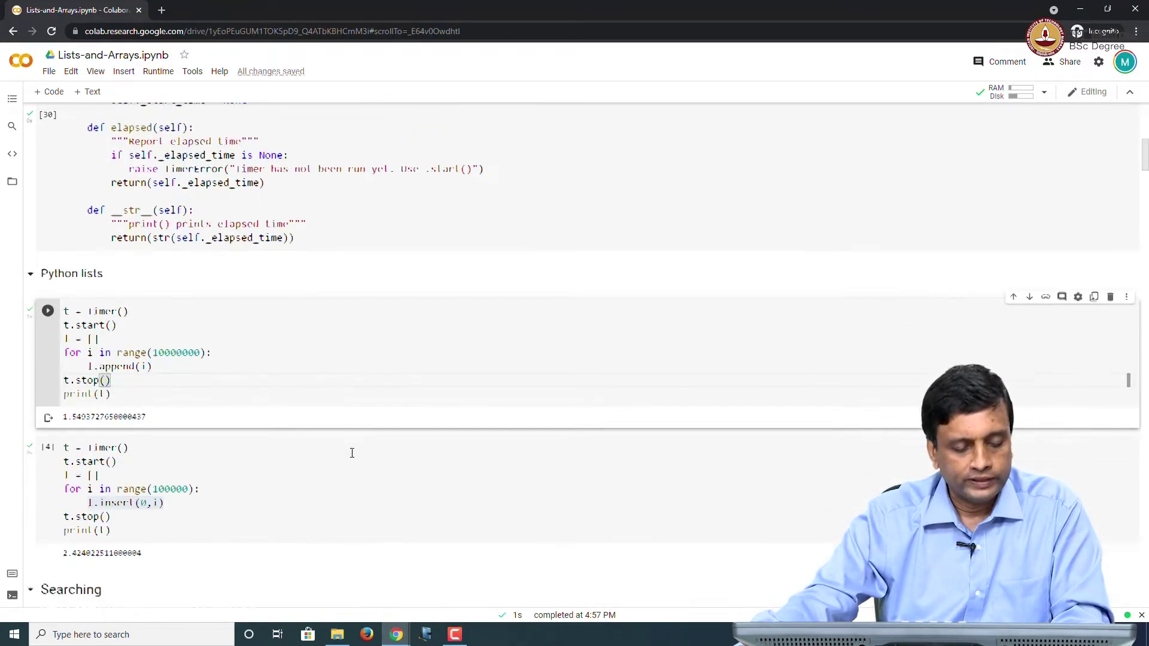
pyautogui.scroll(-2, 351, 452)
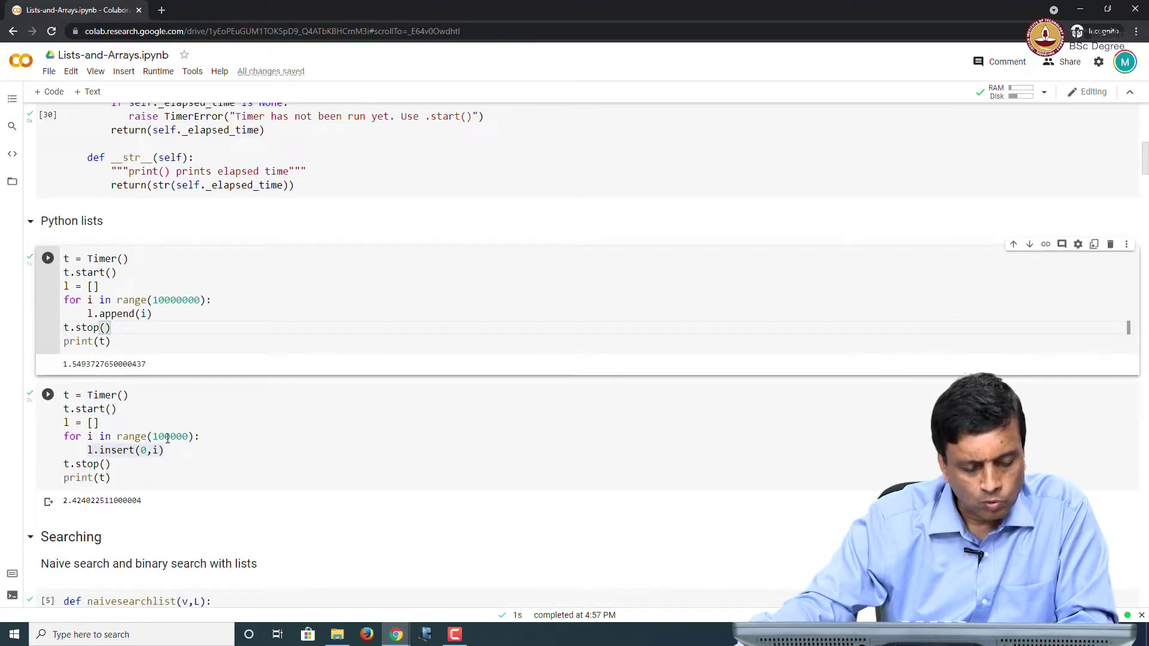
pyautogui.moveTo(154, 437)
pyautogui.mouseDown()
pyautogui.moveTo(177, 436)
pyautogui.moveTo(98, 423)
pyautogui.mouseUp()
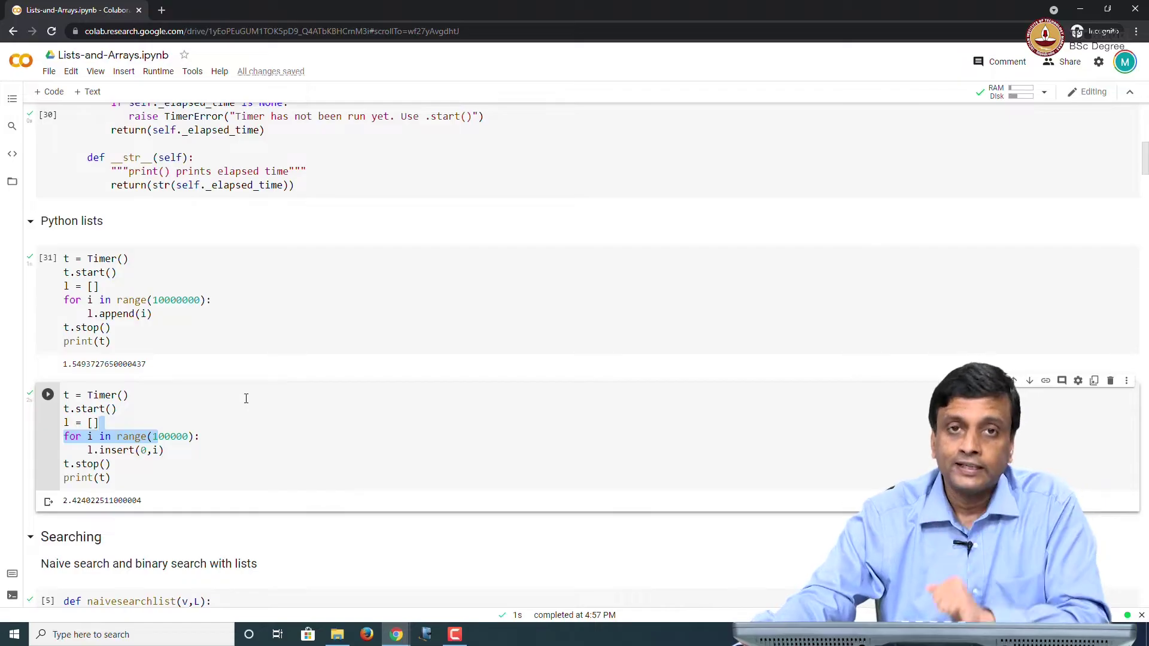
pyautogui.click(48, 395)
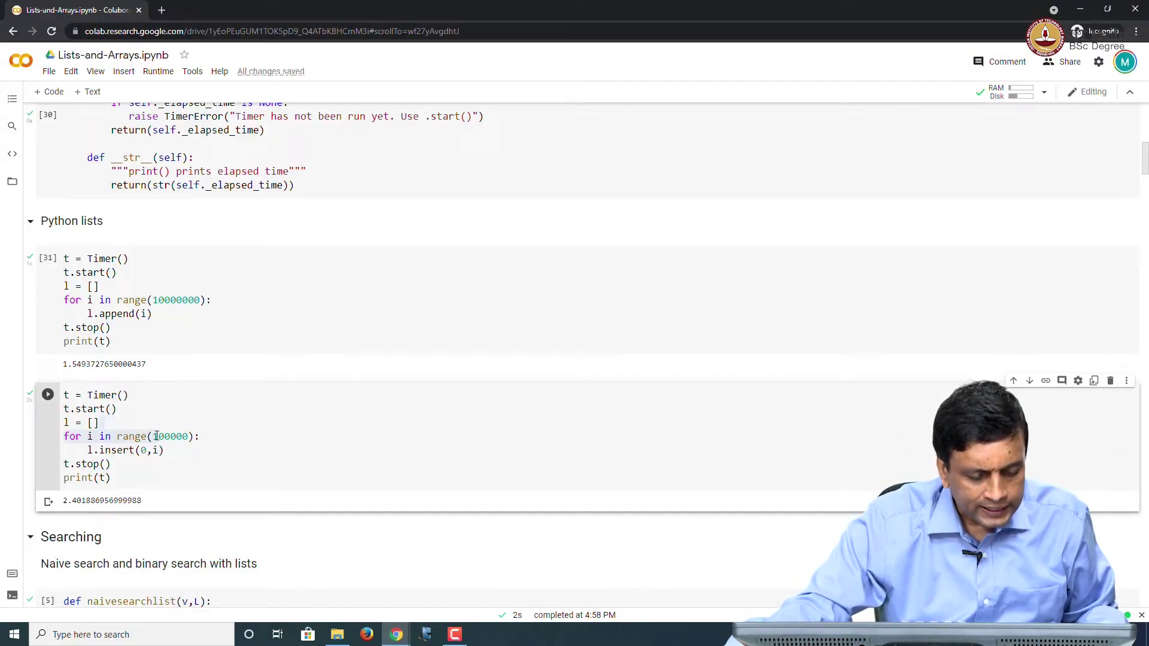
# Edit the loop count to 200000 and time the front insertions (about 9.82 s).
pyautogui.moveTo(154, 436); pyautogui.dragTo(162, 437)
pyautogui.click(156, 436)
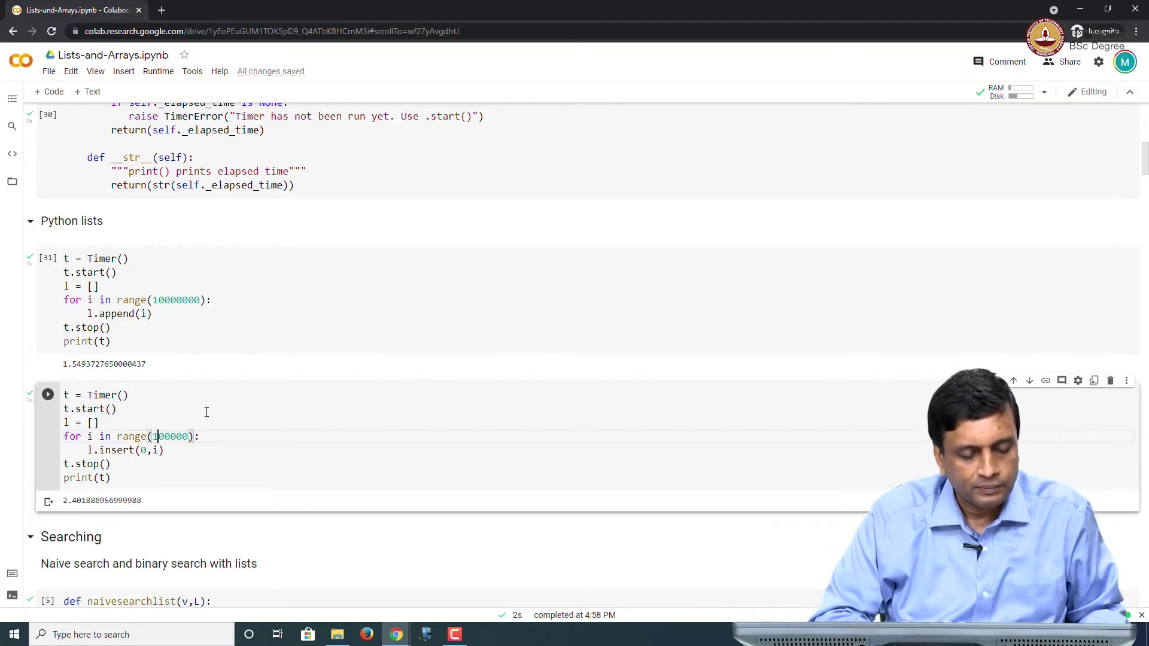
pyautogui.press('BackSpace')
pyautogui.write('2')
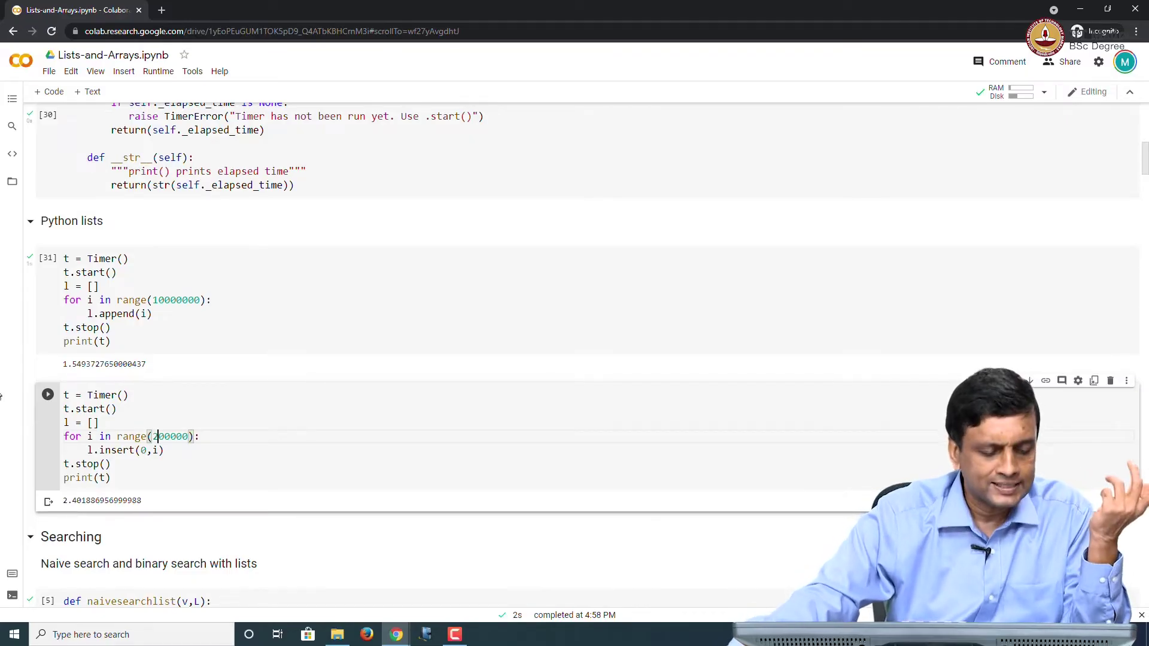
pyautogui.click(45, 394)
pyautogui.write('3')
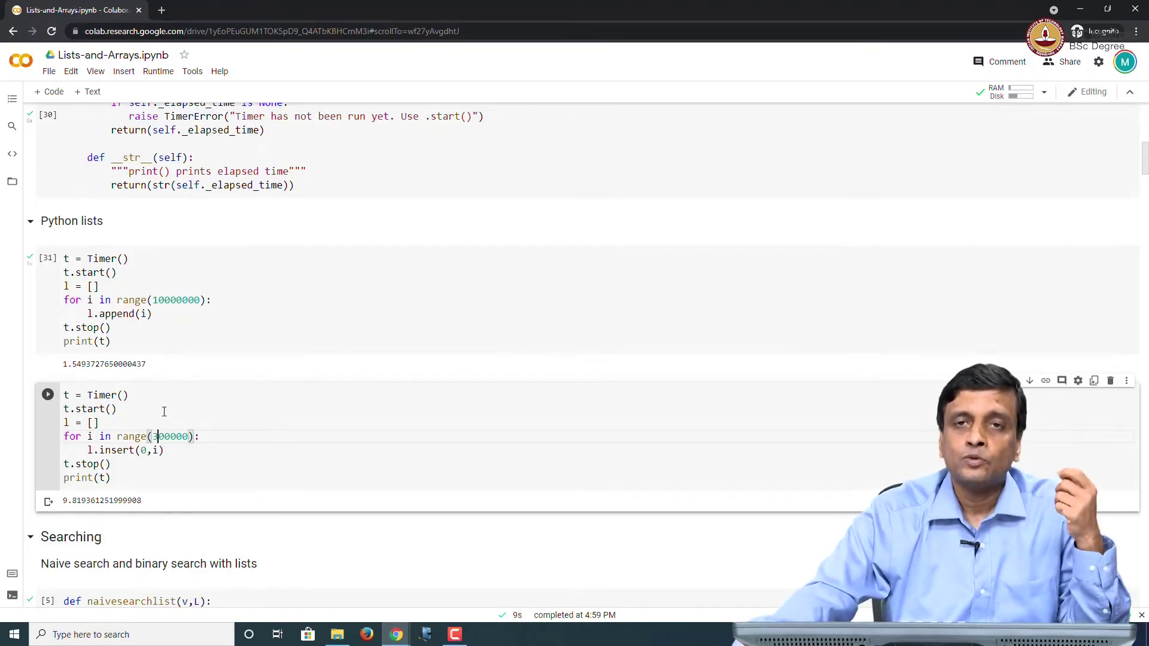
# Run the range(300000) insert timing cell and get about 22.9 seconds.
pyautogui.click(49, 395)
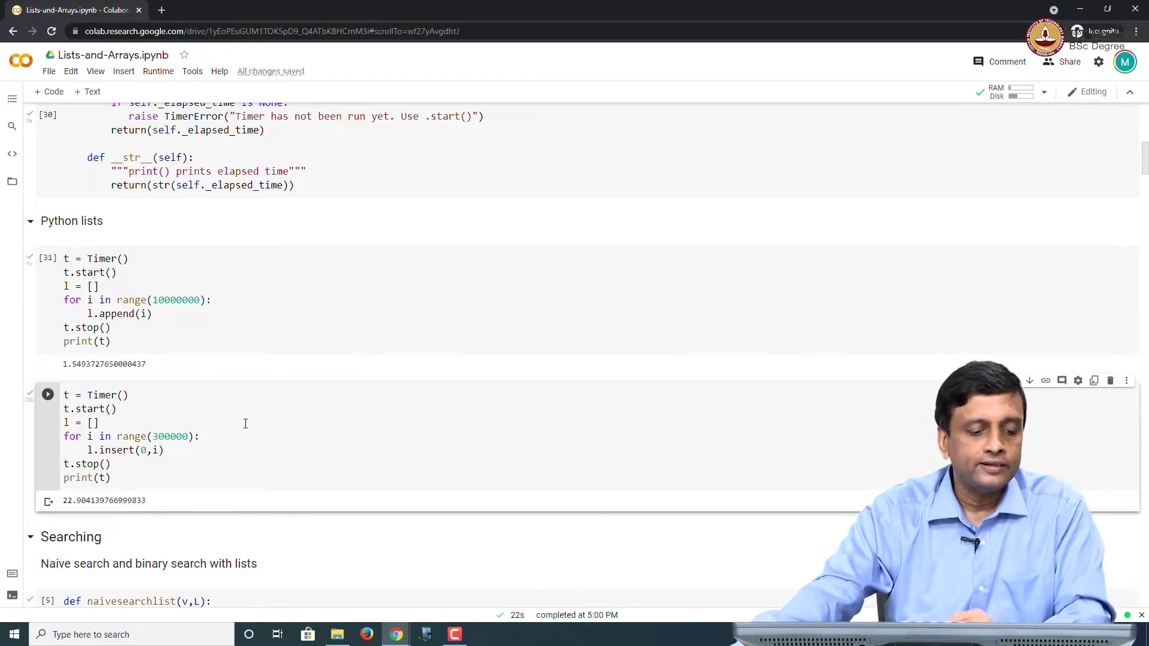
pyautogui.scroll(-1, 246, 423)
pyautogui.scroll(-1, 245, 422)
pyautogui.scroll(-2, 245, 423)
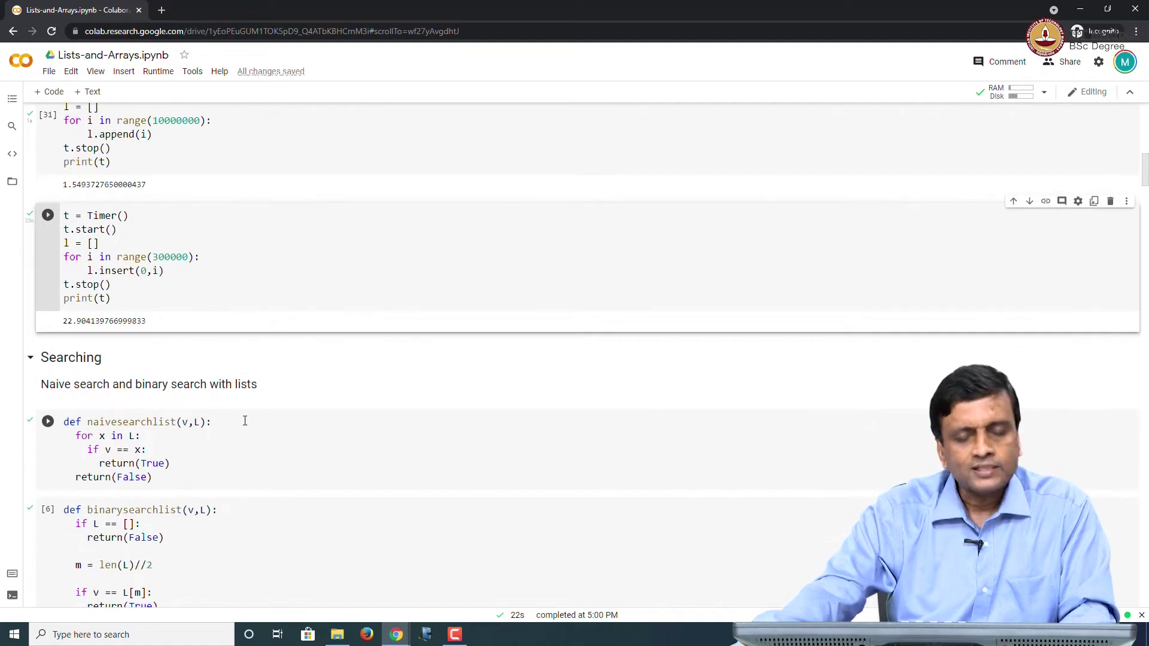
pyautogui.scroll(-1, 245, 423)
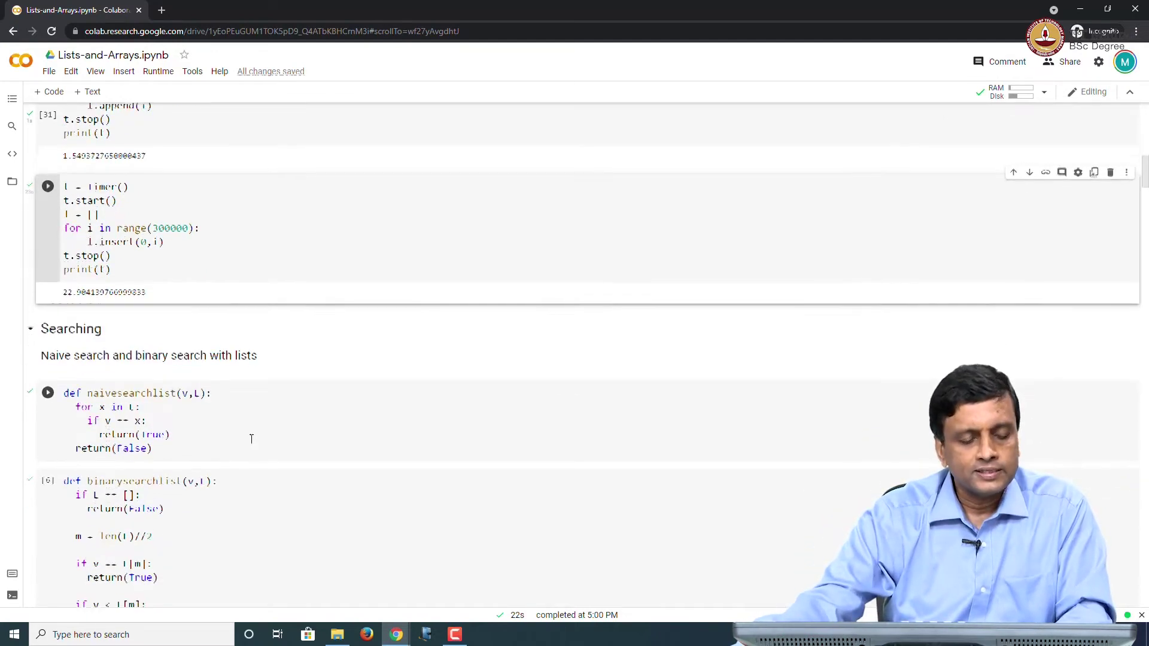
pyautogui.scroll(-1, 245, 423)
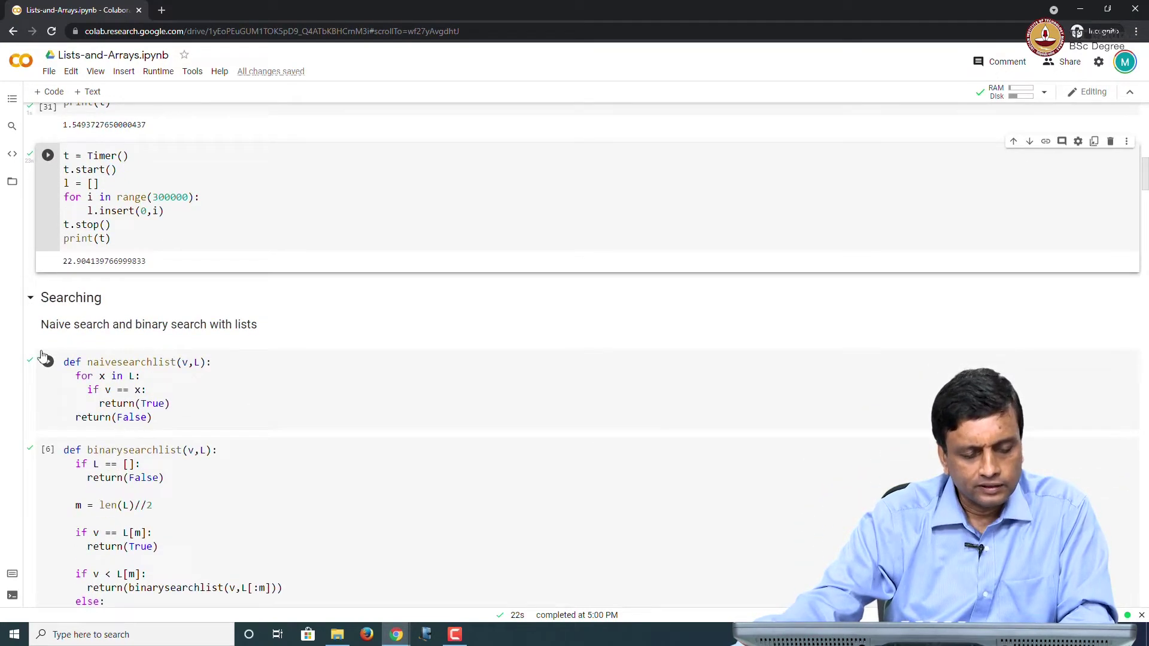
# Define naivesearchlist, binarysearchlist, naivesearcharray and binarysearcharray.
pyautogui.click(48, 362)
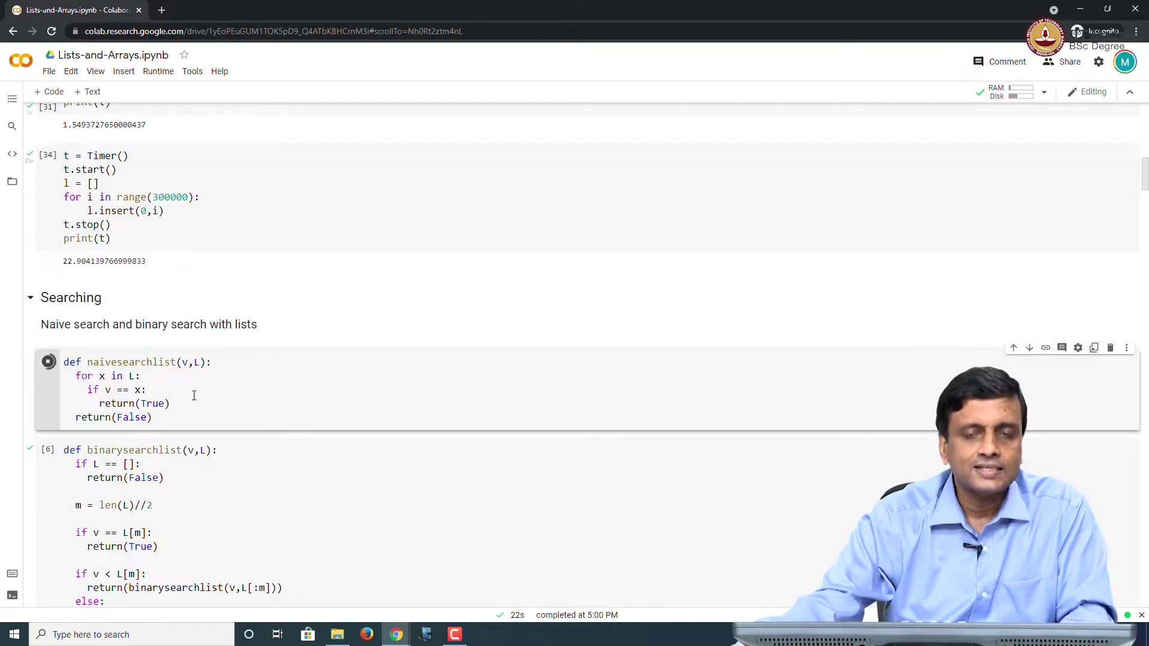
pyautogui.click(48, 450)
pyautogui.scroll(-1, 356, 475)
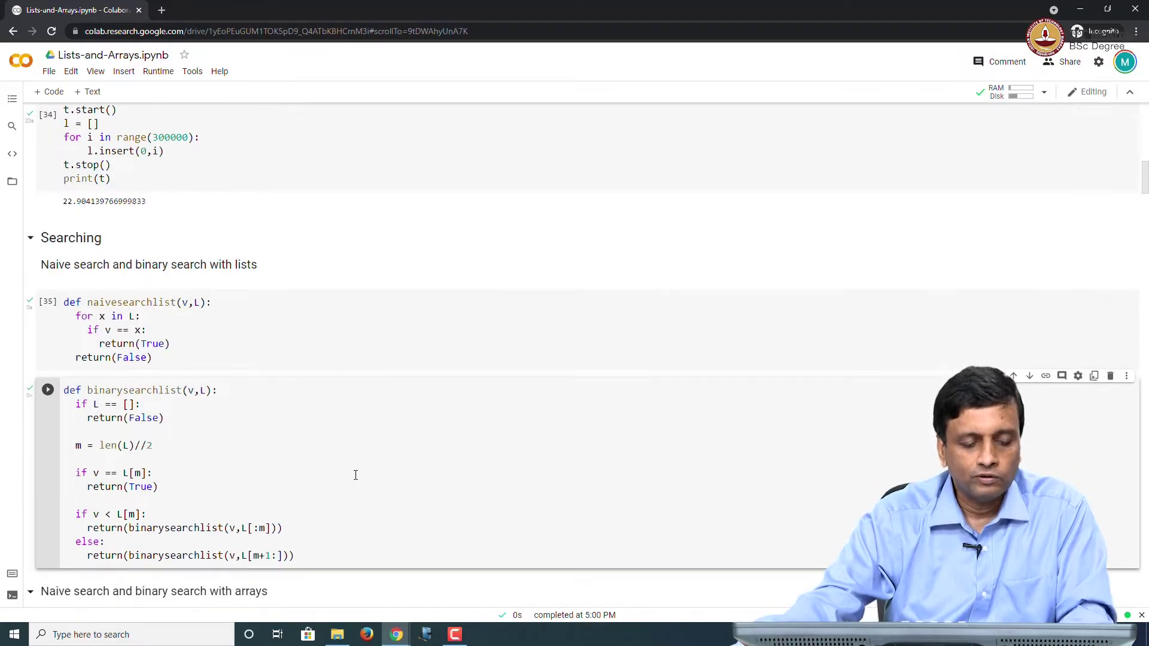
pyautogui.scroll(-3, 356, 475)
pyautogui.scroll(-1, 356, 475)
pyautogui.scroll(-1, 356, 475)
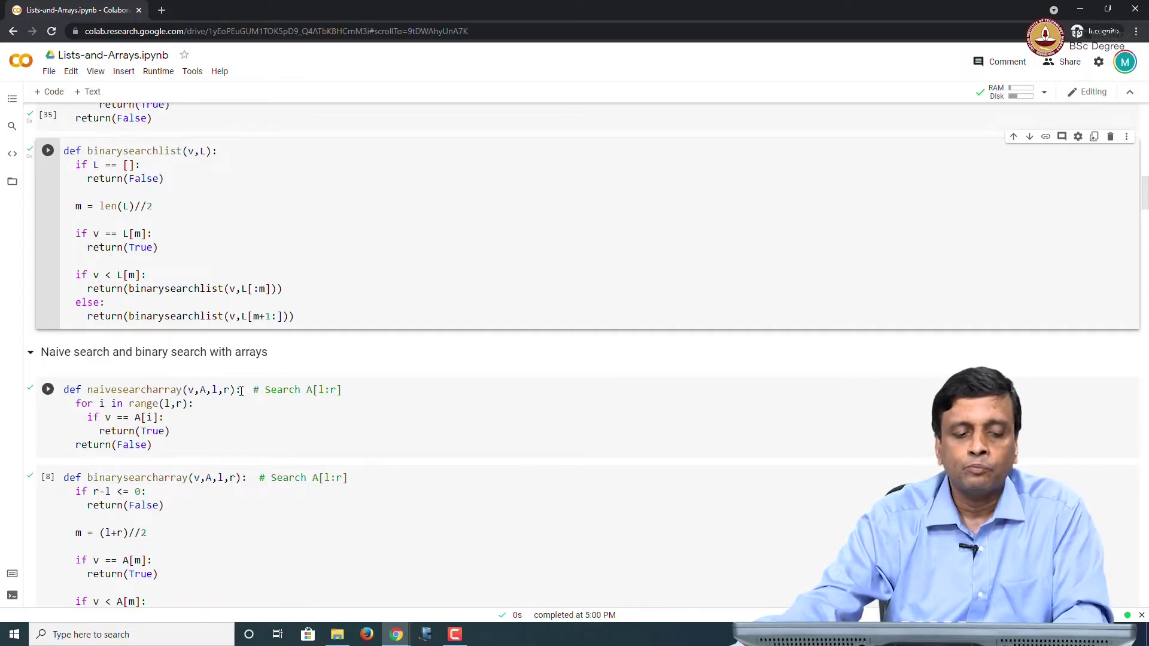
pyautogui.scroll(3, 240, 390)
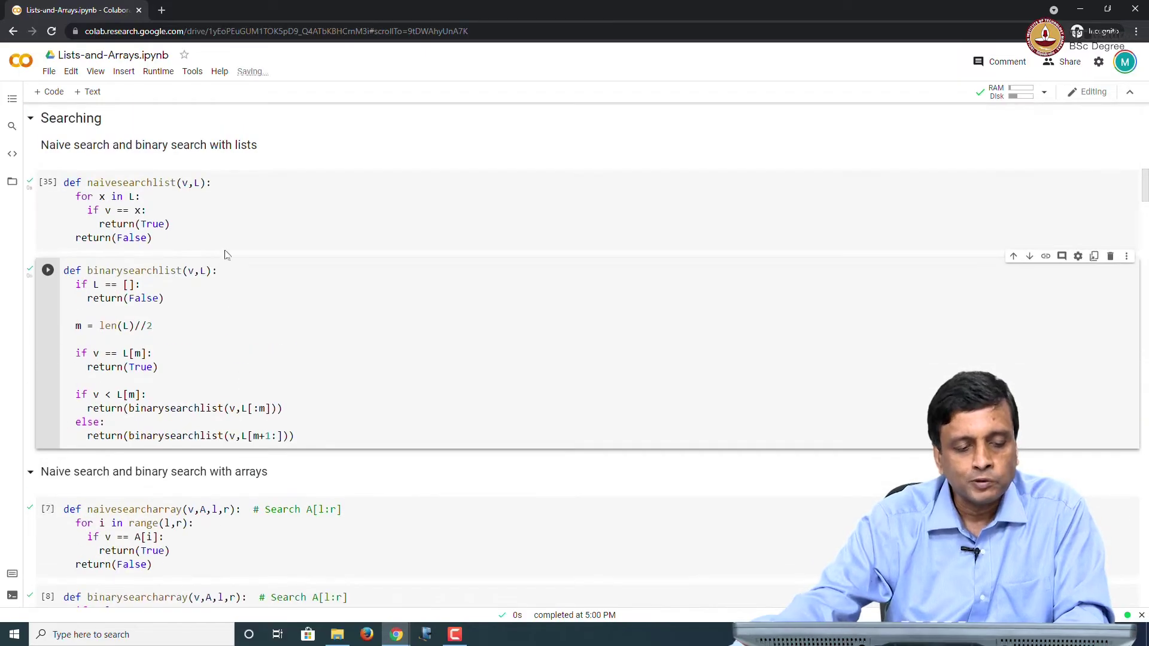
pyautogui.scroll(-2, 222, 413)
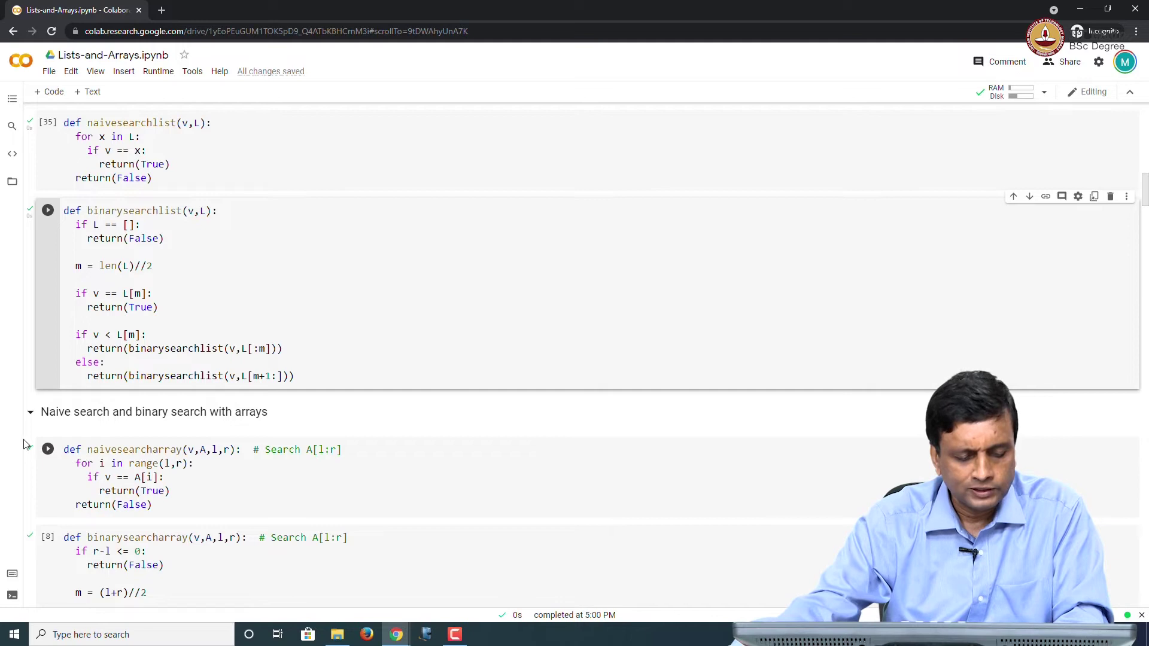
pyautogui.click(48, 450)
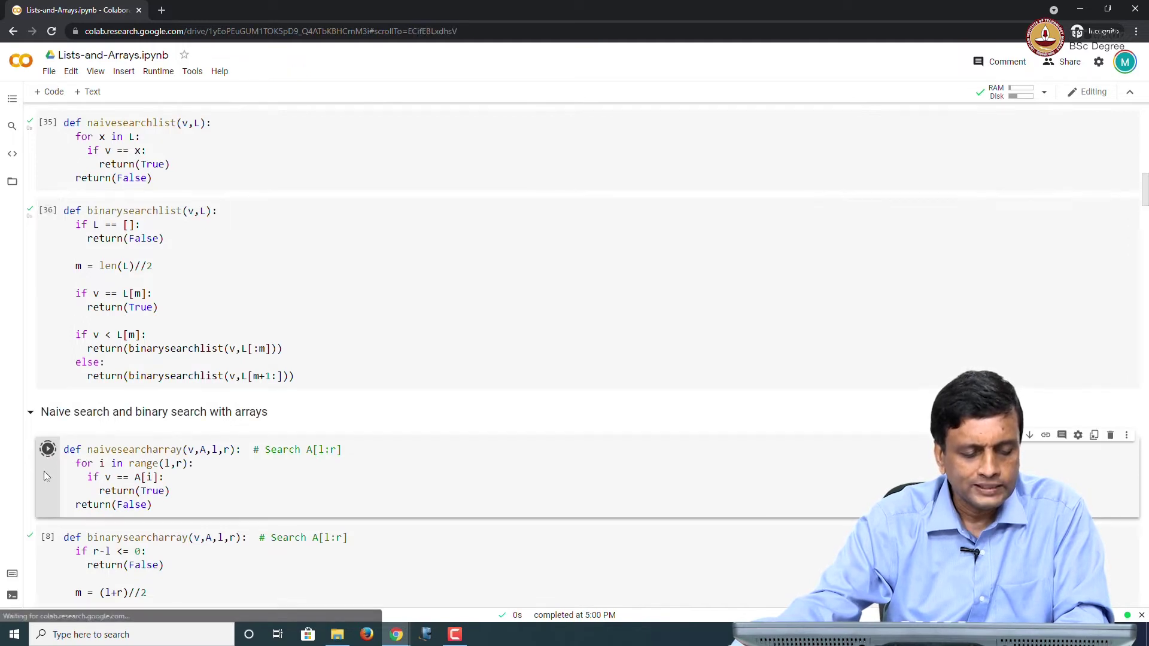
pyautogui.click(47, 537)
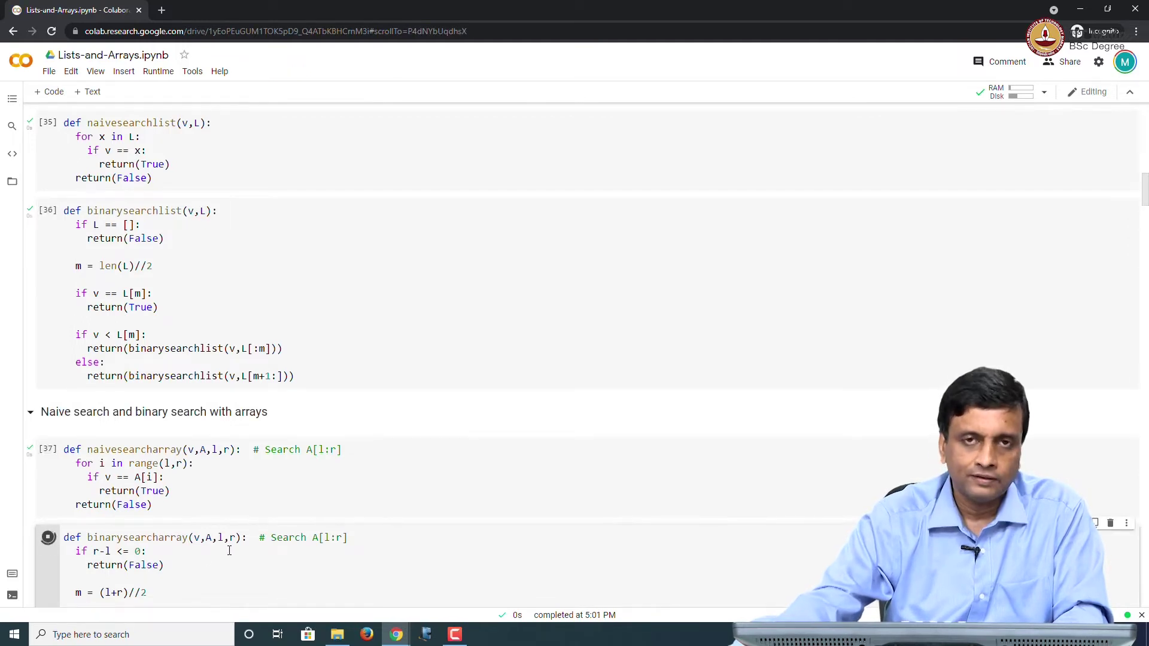
pyautogui.scroll(-2, 229, 551)
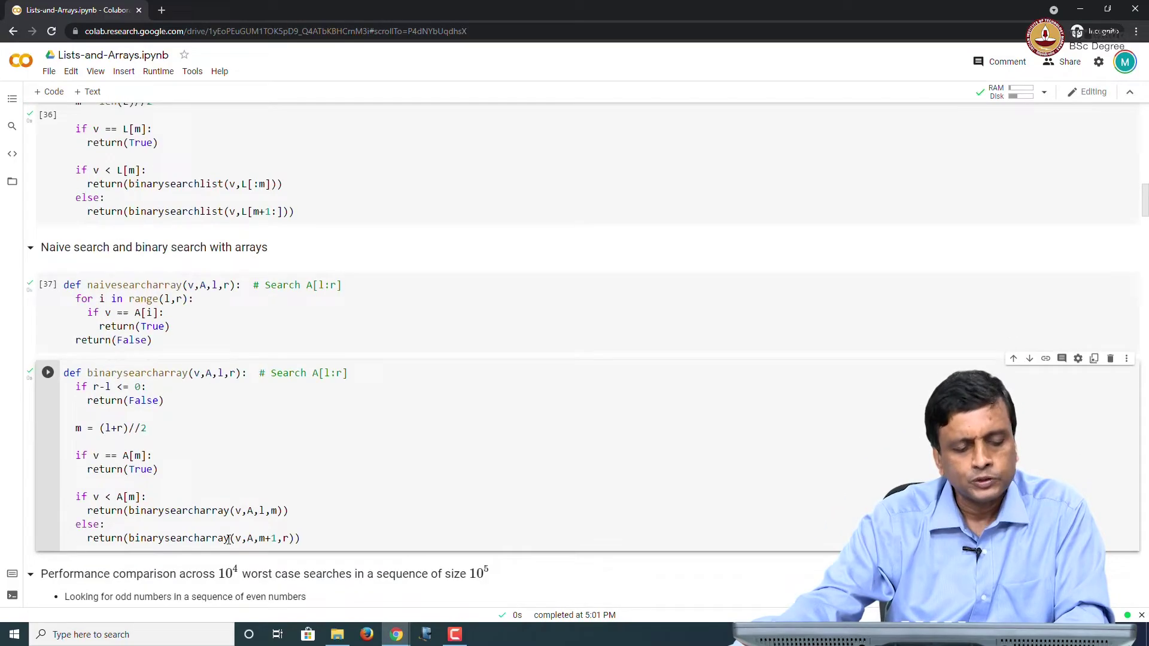
pyautogui.scroll(-2, 229, 544)
pyautogui.scroll(-2, 228, 539)
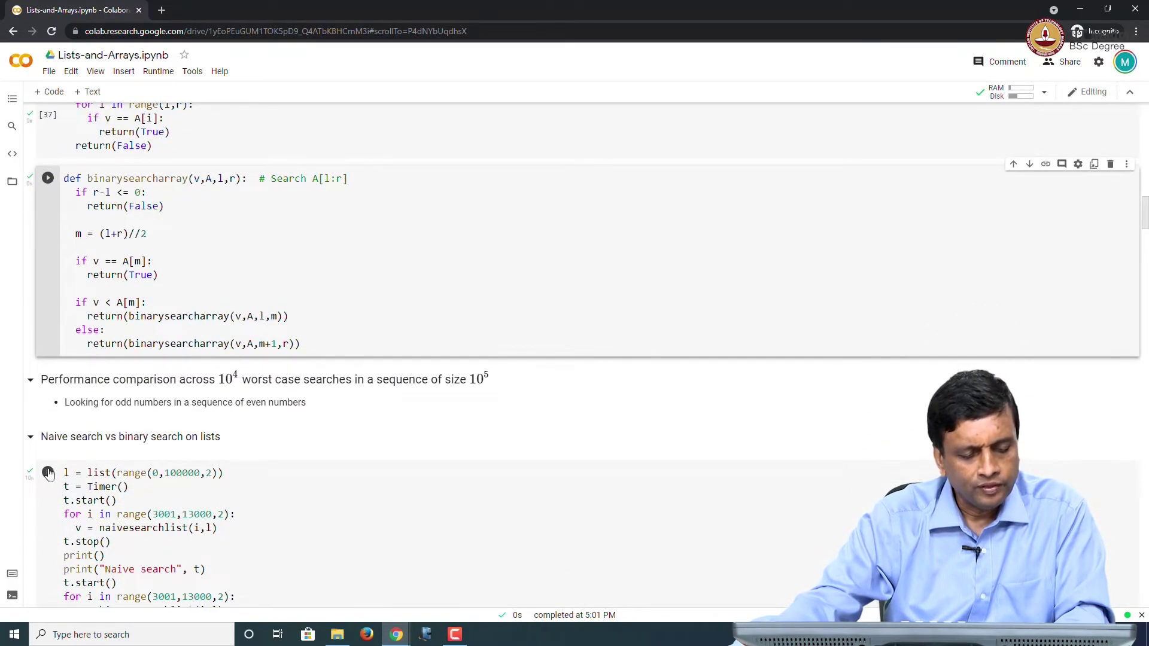
# Run the list search comparison (naive about 10.57 s, binary about 0.85 s) and mark 100000.
pyautogui.click(47, 473)
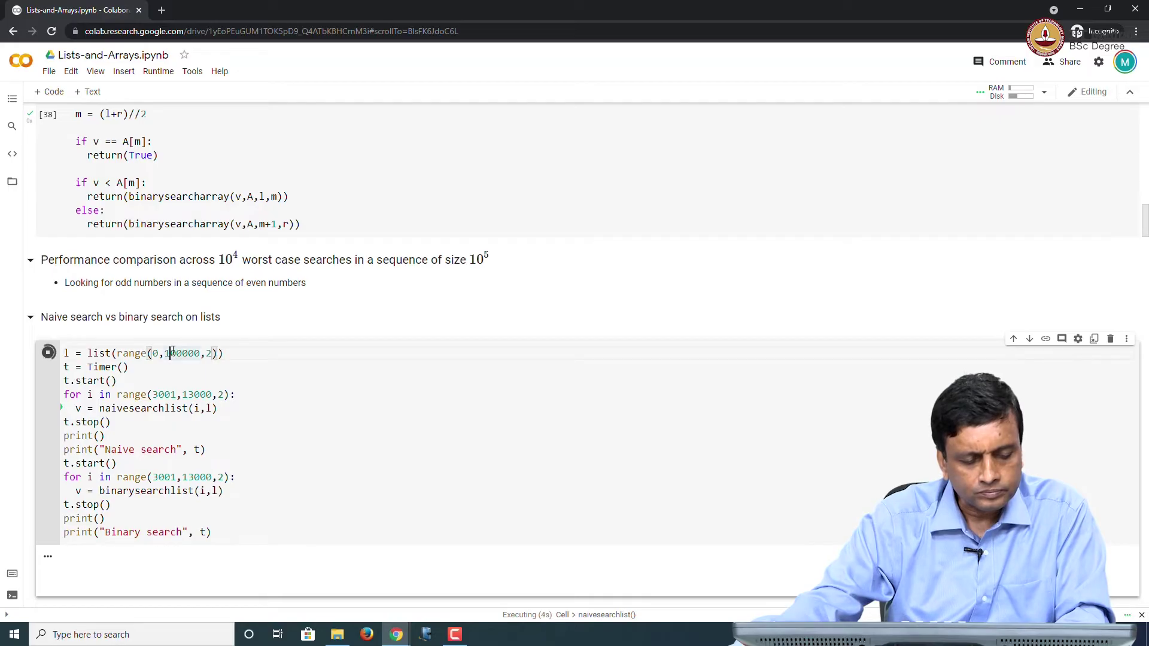
pyautogui.moveTo(169, 353); pyautogui.dragTo(193, 353)
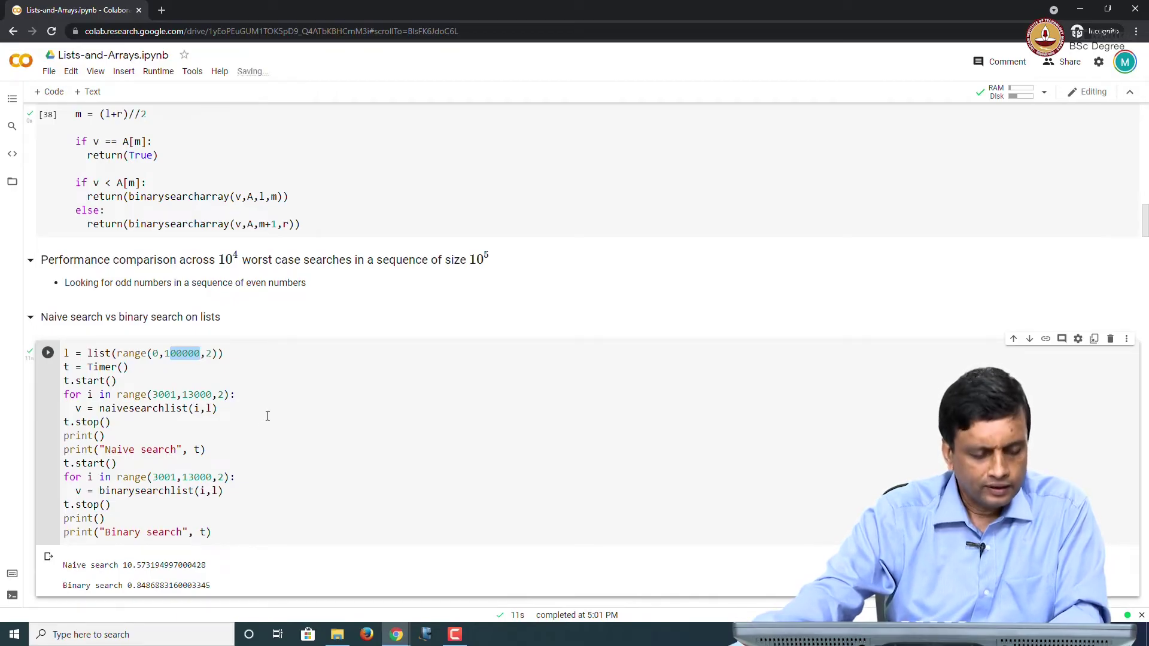
pyautogui.scroll(-2, 258, 468)
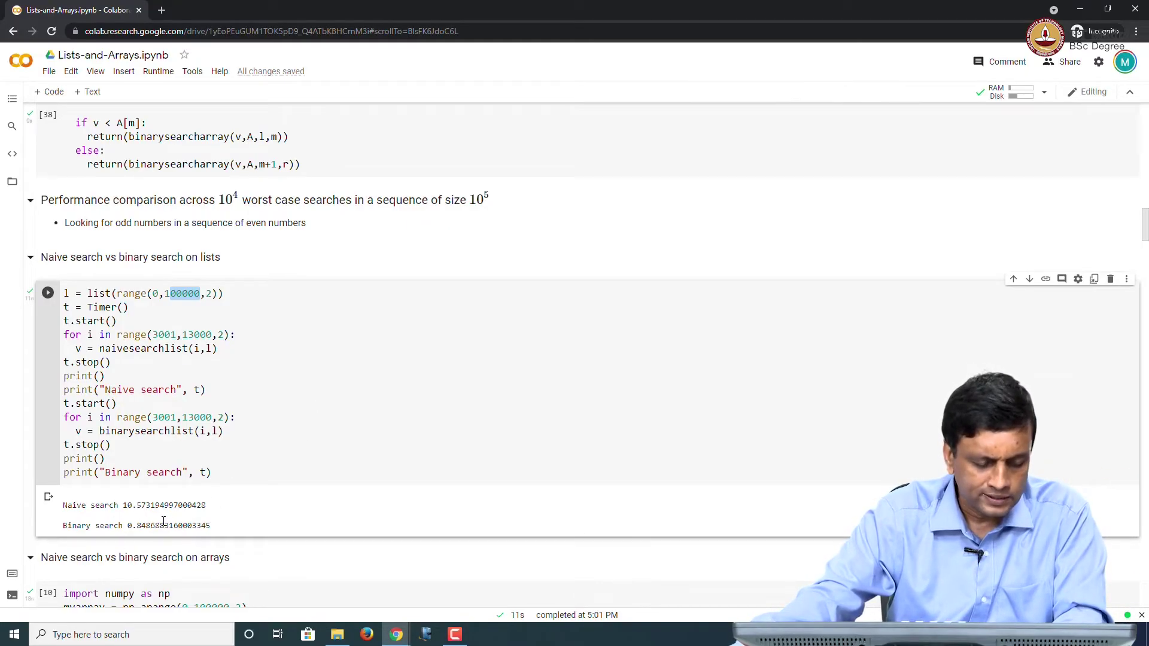
pyautogui.scroll(-3, 161, 525)
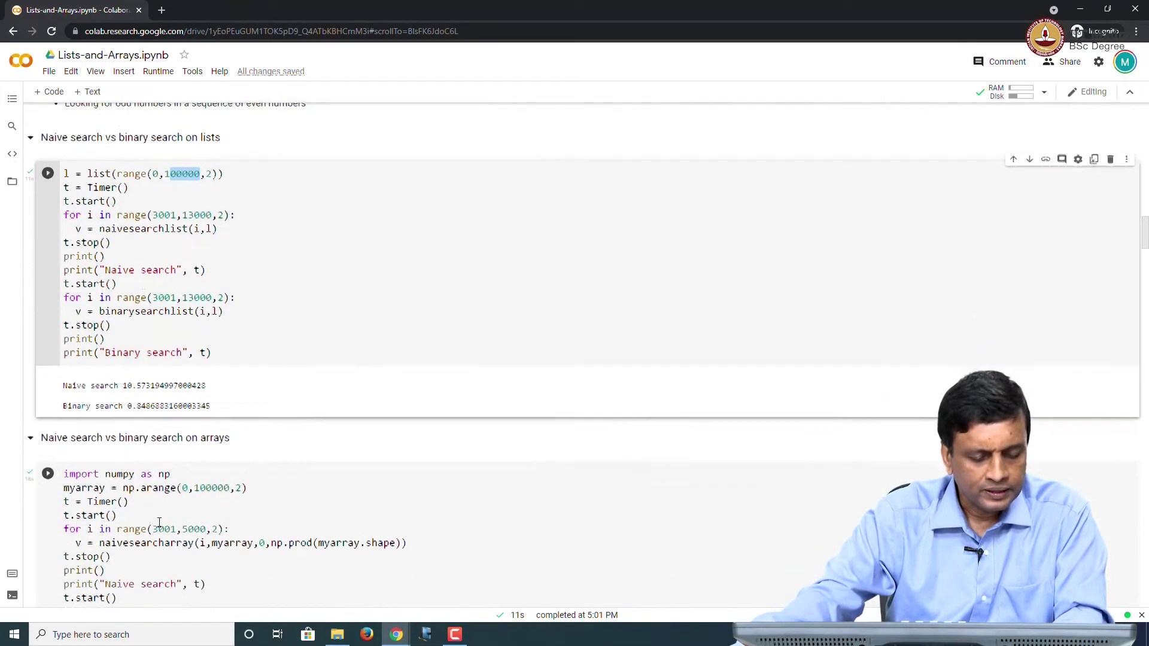
pyautogui.scroll(-2, 162, 525)
pyautogui.scroll(-1, 160, 519)
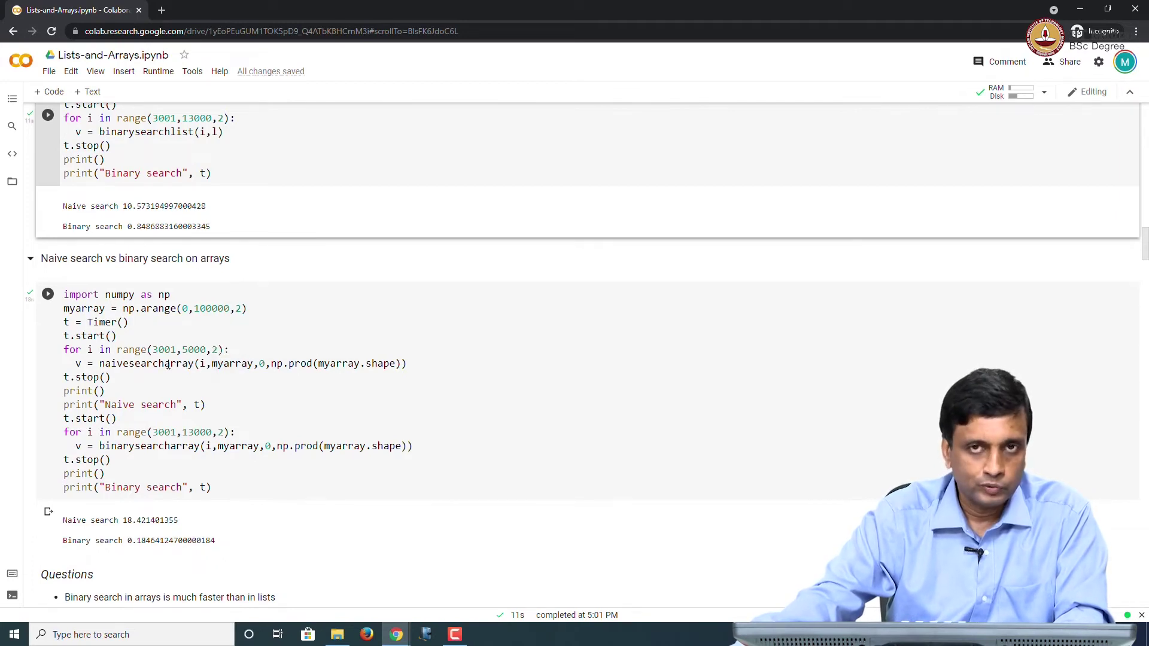
pyautogui.scroll(2, 182, 199)
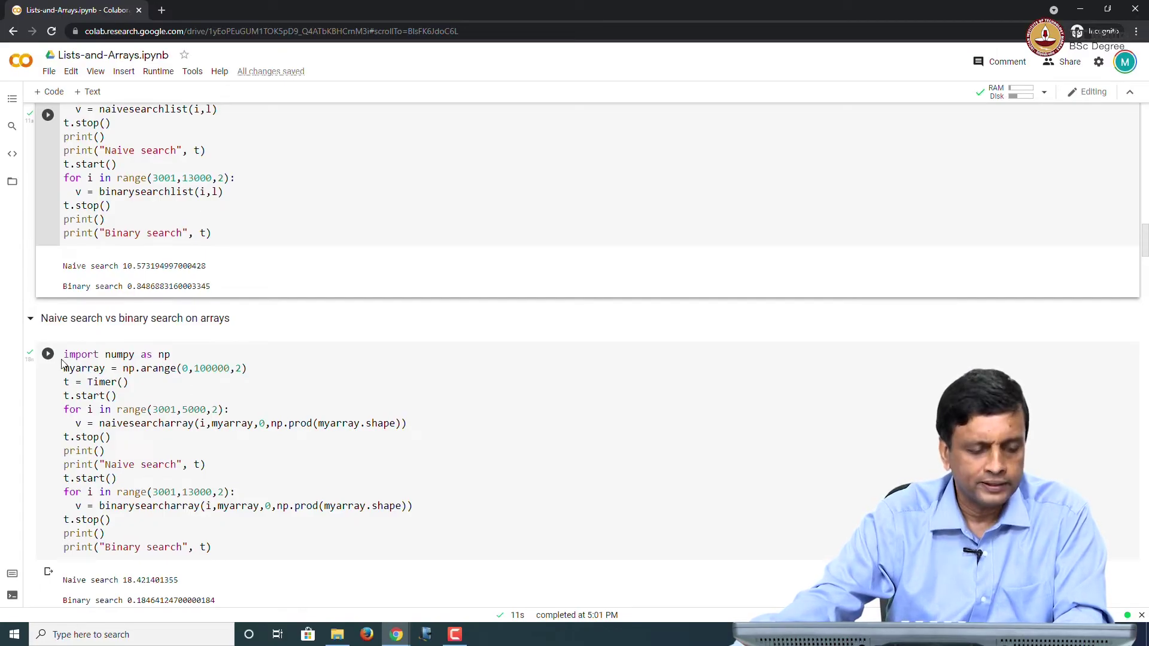
# Rerun the array search comparison (naive about 18.45 s, binary about 0.195 s) and mark both binary times.
pyautogui.click(47, 354)
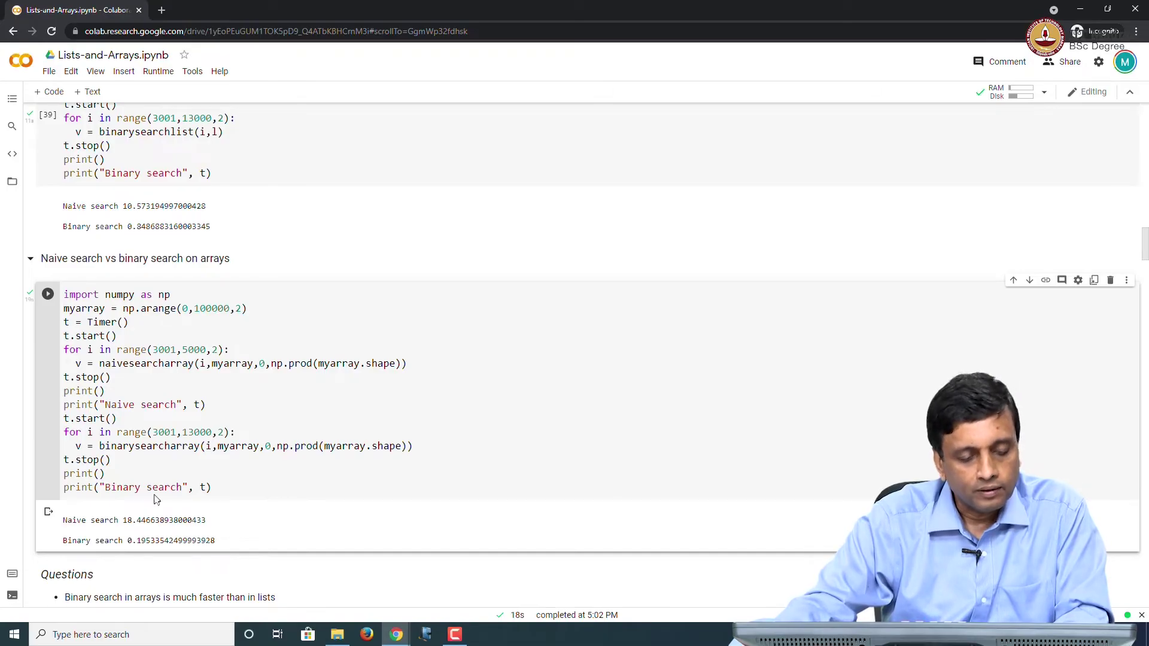
pyautogui.moveTo(129, 226)
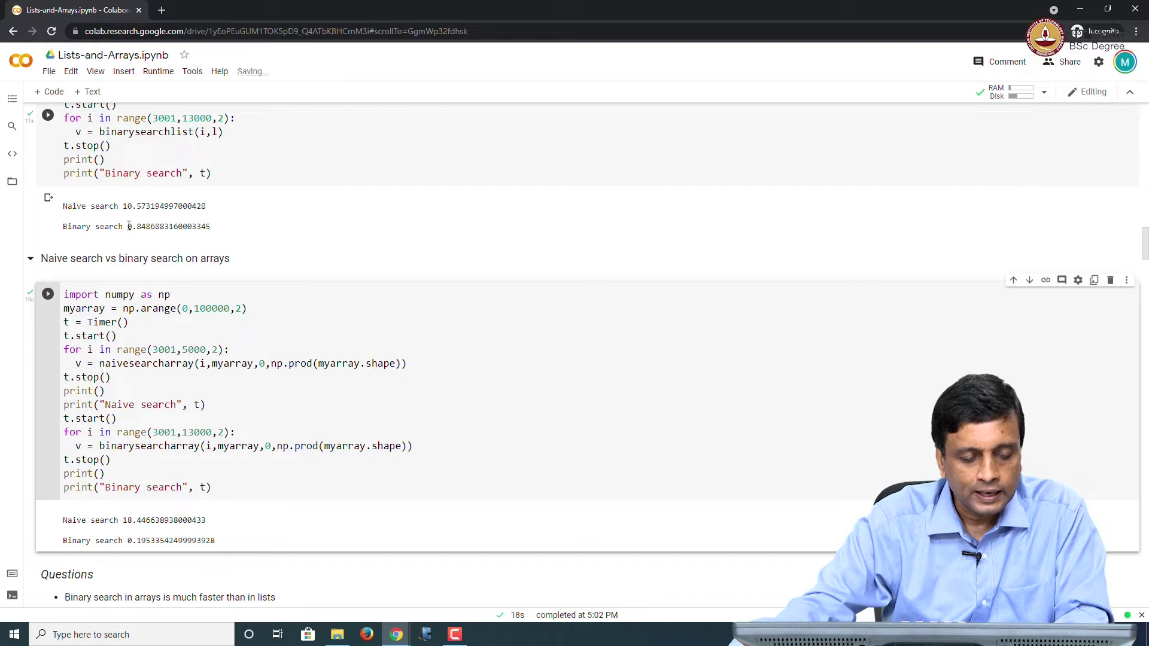
pyautogui.moveTo(128, 226); pyautogui.dragTo(160, 226)
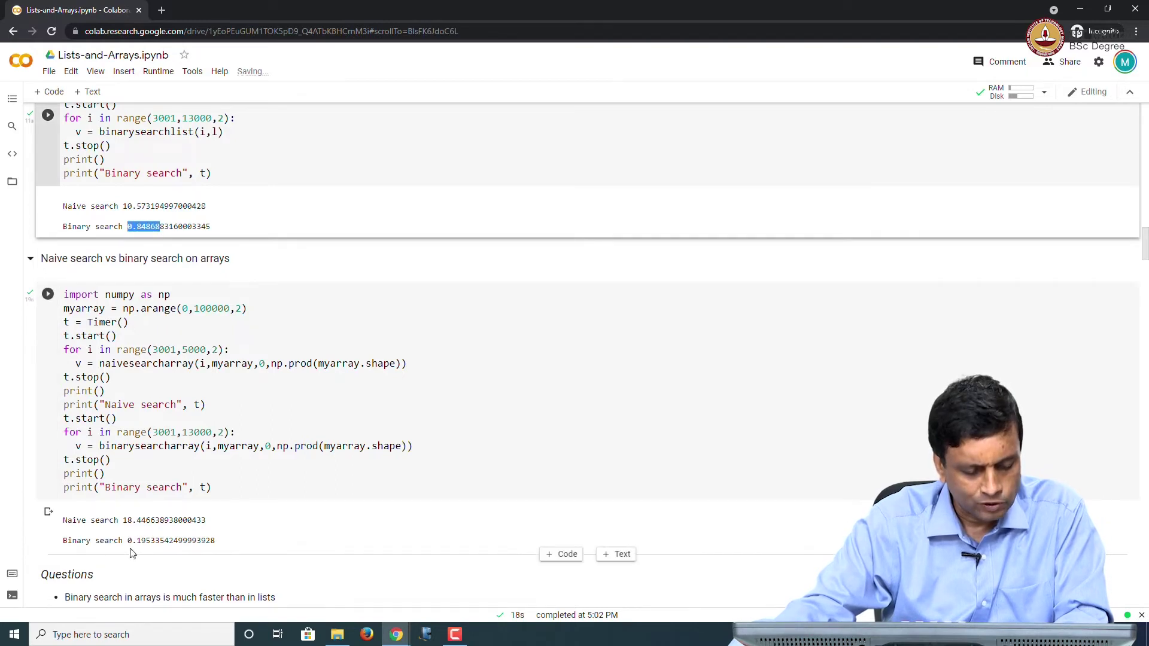
pyautogui.moveTo(128, 540); pyautogui.dragTo(149, 539)
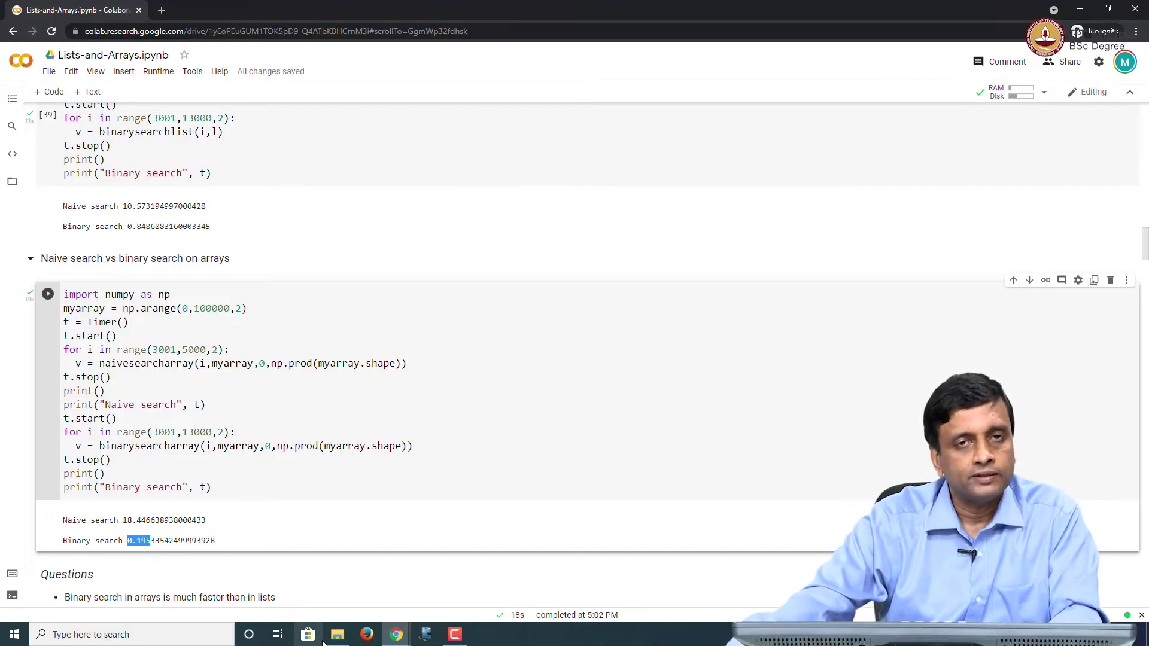
pyautogui.click(684, 434)
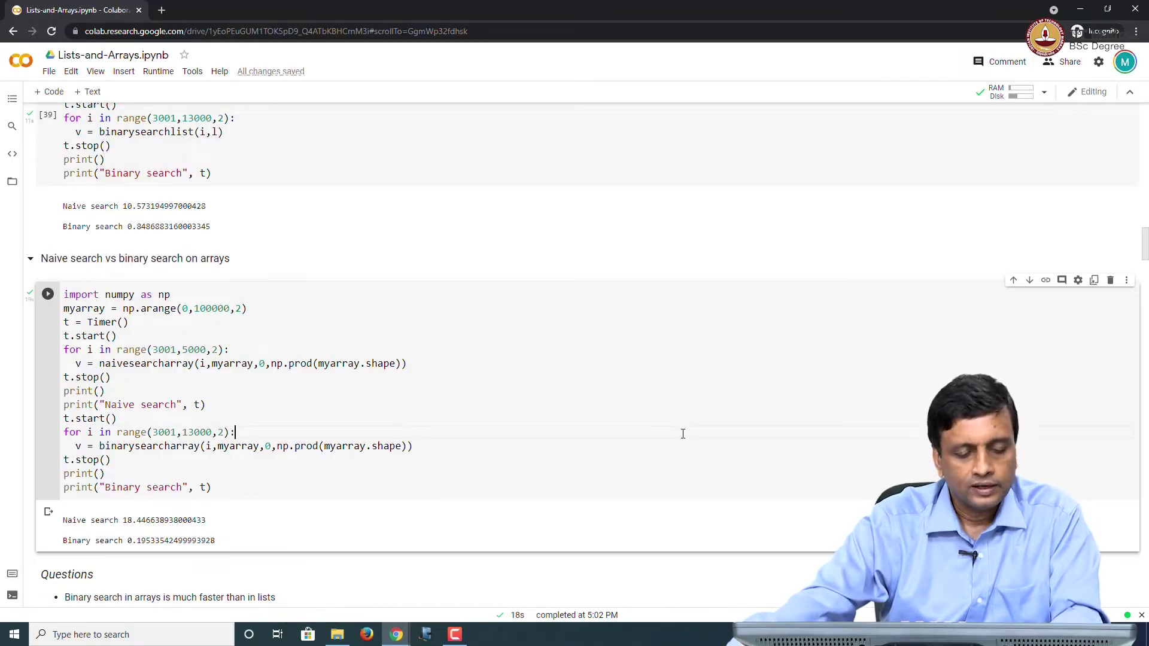
pyautogui.scroll(-1, 684, 435)
pyautogui.scroll(-2, 684, 434)
pyautogui.scroll(-3, 683, 434)
pyautogui.scroll(-1, 683, 434)
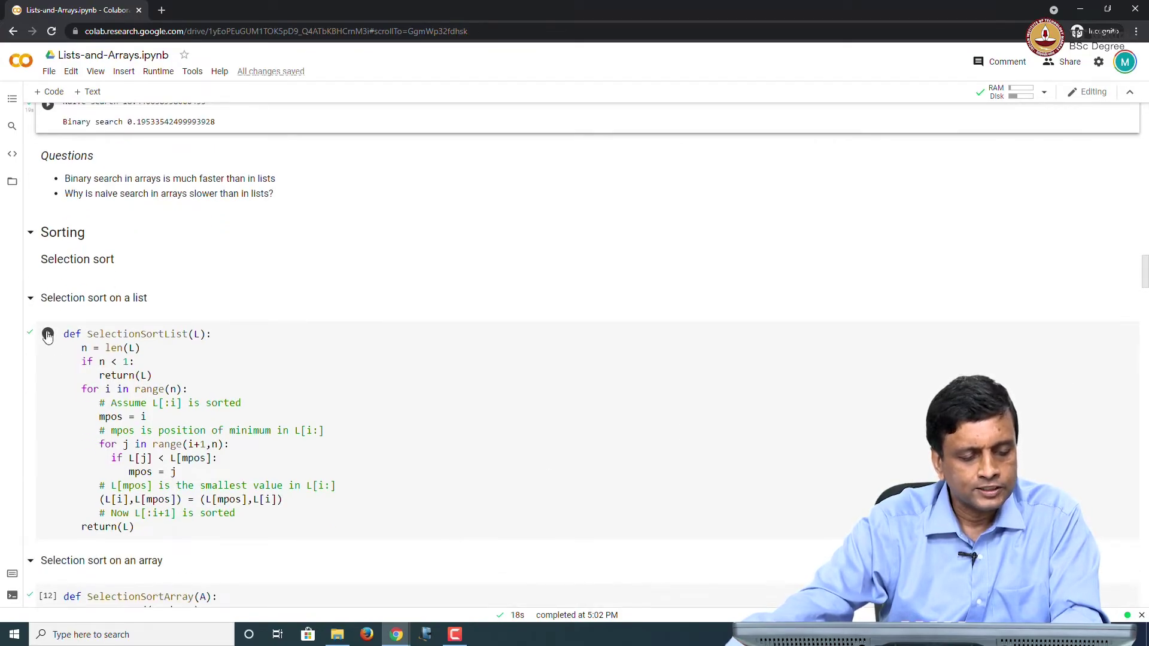
# Define SelectionSortList and SelectionSortArray, then time list sorting: random 5.01 s, ascending 4.92 s, descending 5.21 s.
pyautogui.click(47, 335)
pyautogui.scroll(-4, 431, 485)
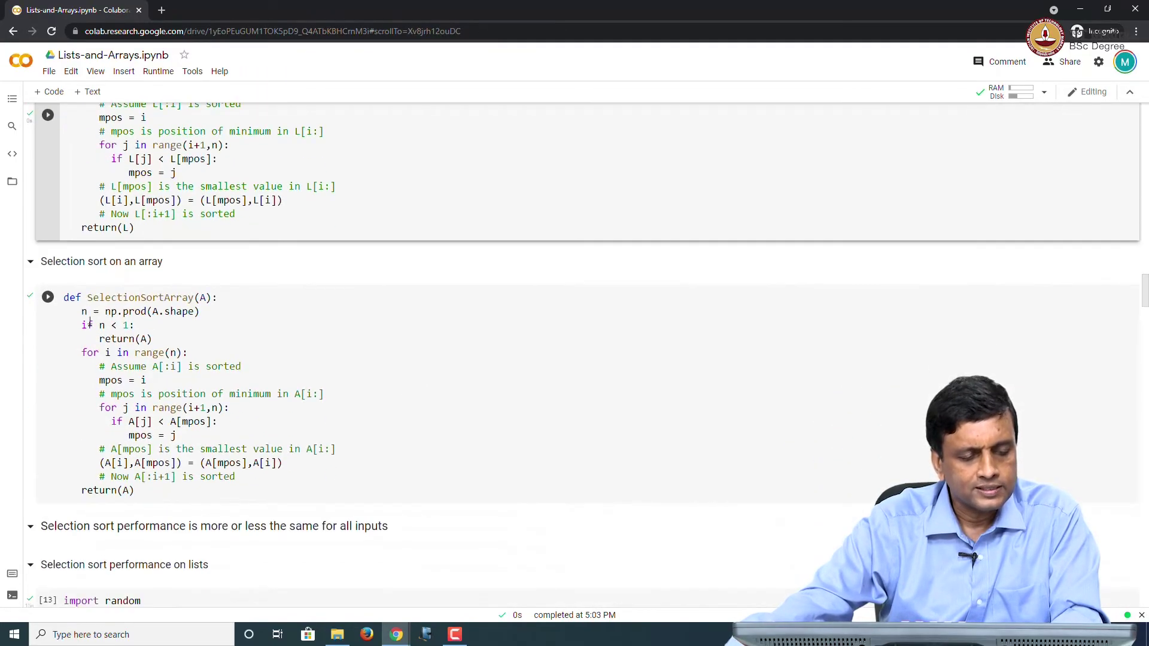
pyautogui.click(47, 297)
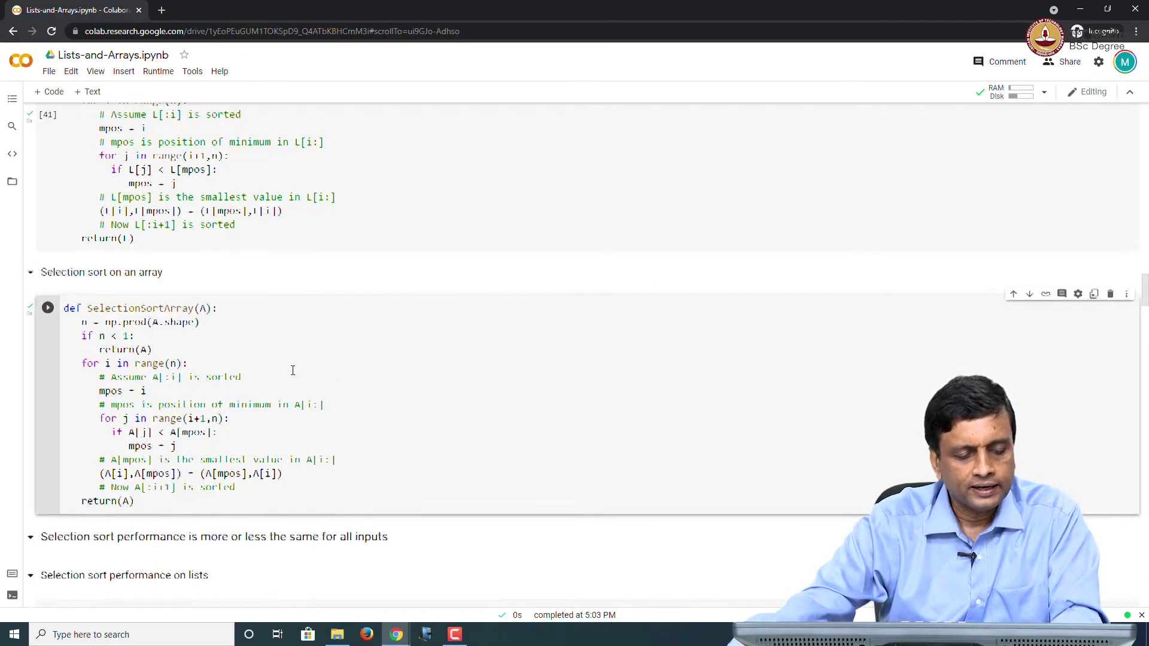
pyautogui.scroll(5, 292, 370)
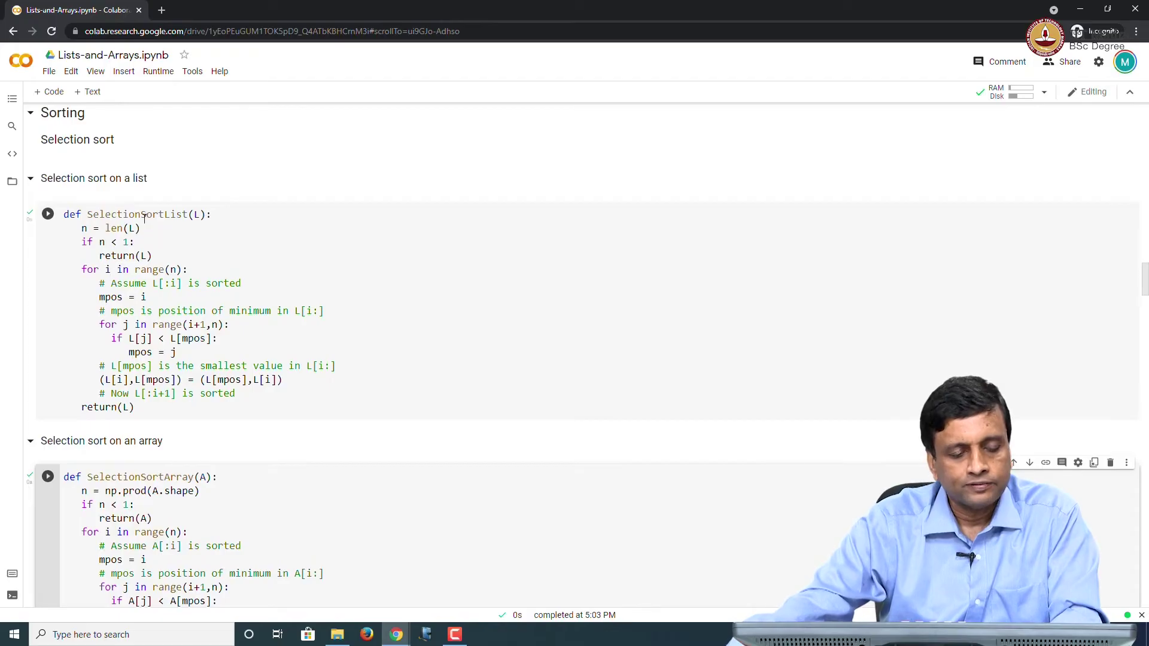
pyautogui.scroll(-1, 161, 494)
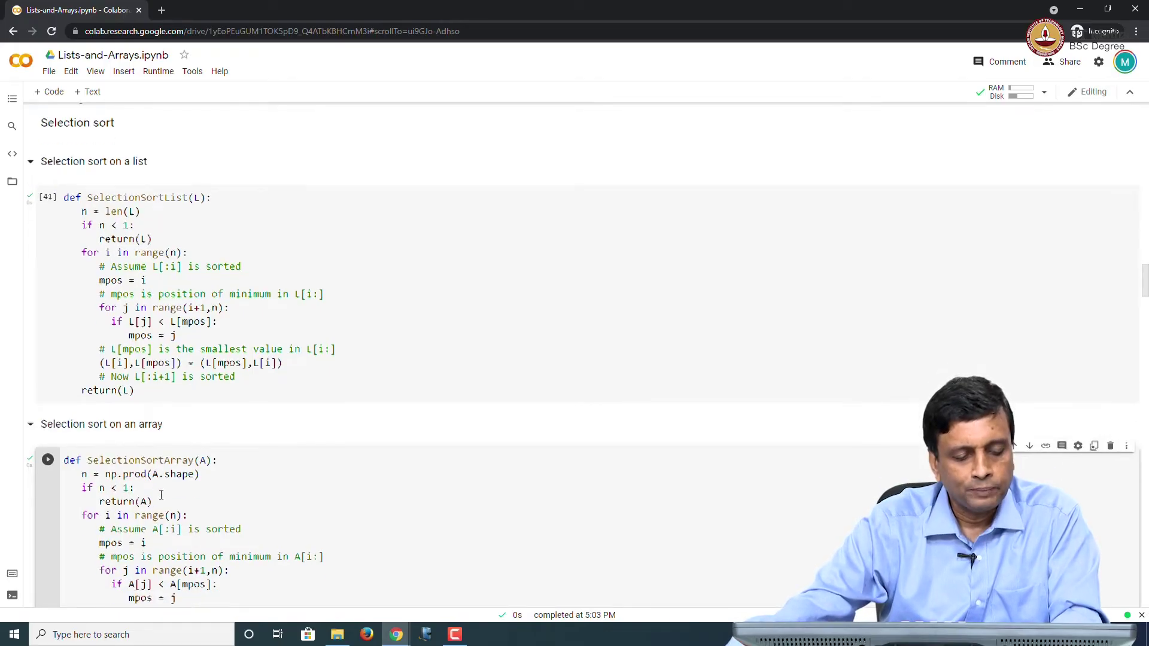
pyautogui.scroll(-1, 160, 495)
pyautogui.scroll(-2, 295, 468)
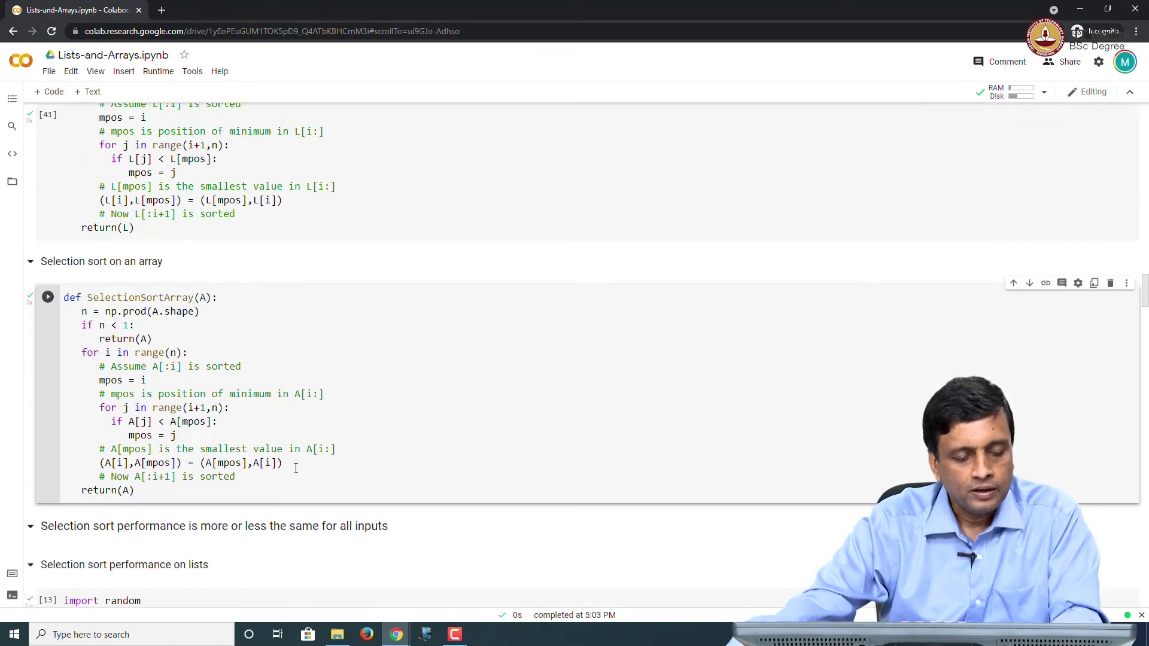
pyautogui.scroll(-2, 285, 481)
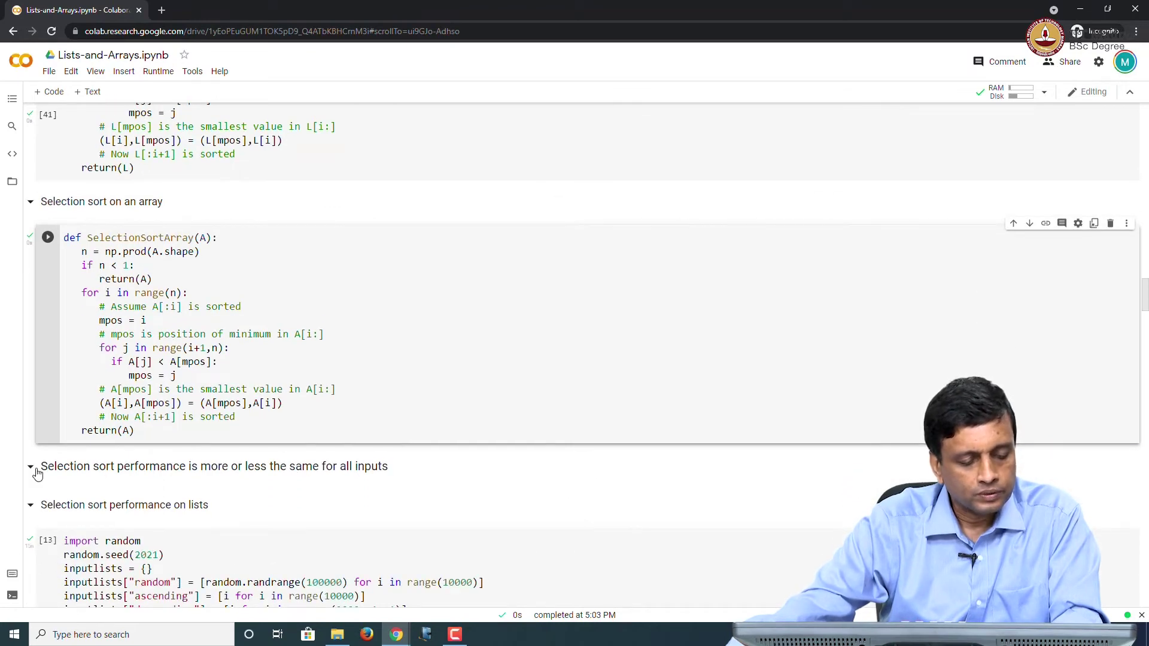
pyautogui.scroll(-1, 93, 501)
pyautogui.scroll(-1, 92, 500)
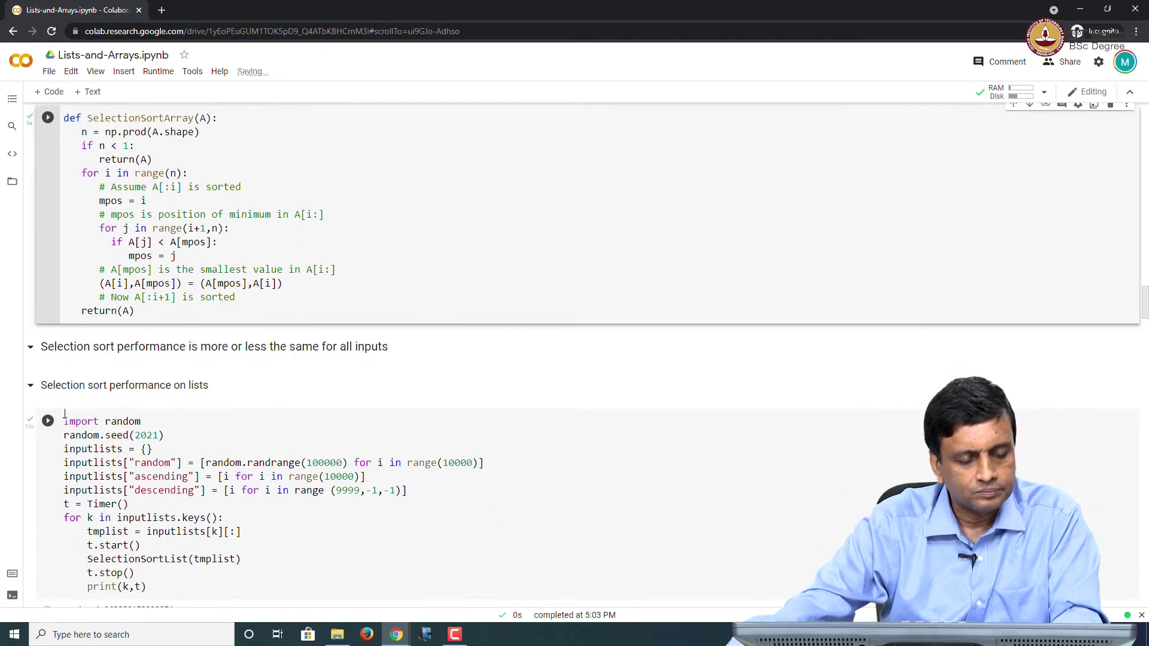
pyautogui.click(47, 421)
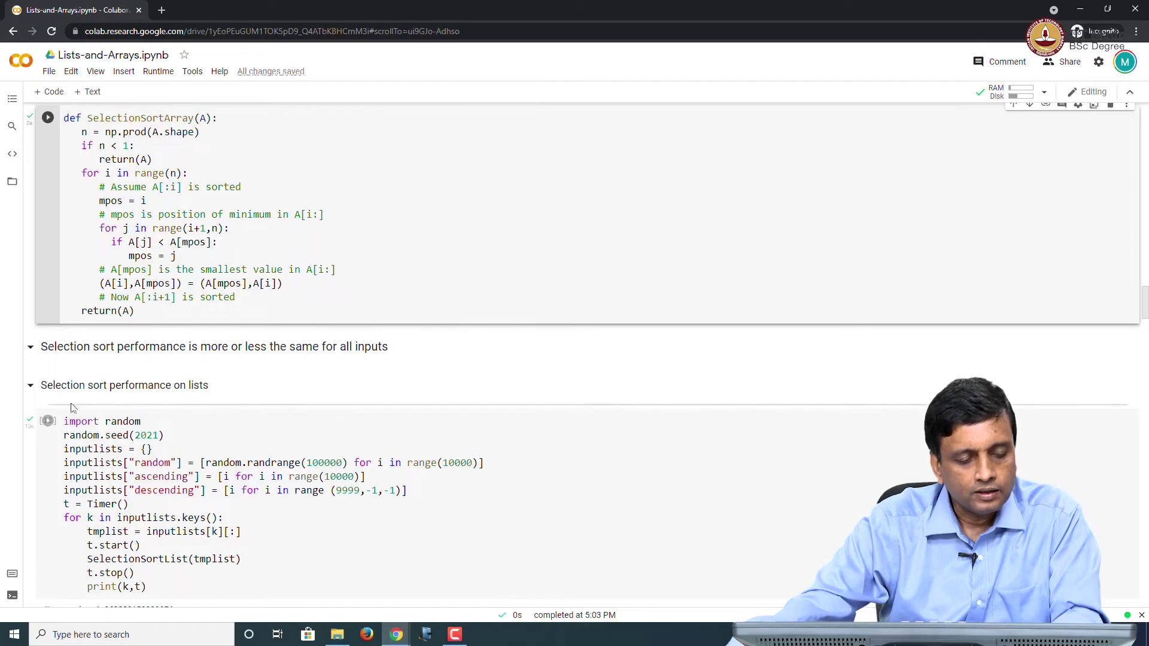
pyautogui.scroll(-1, 124, 438)
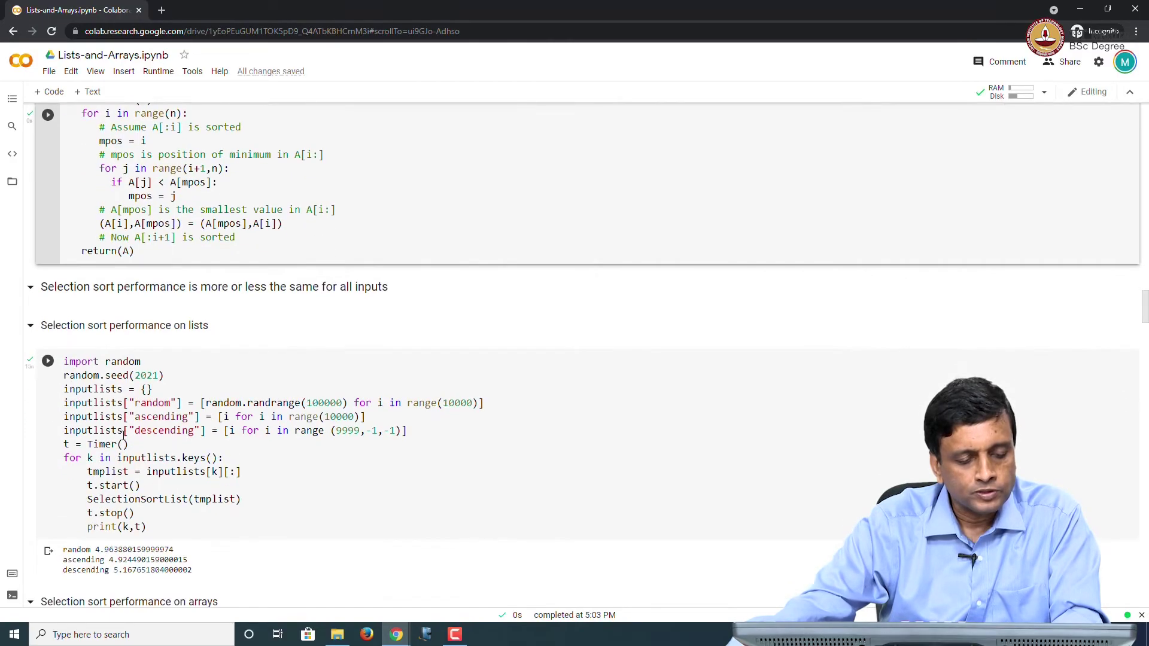
pyautogui.scroll(-1, 124, 434)
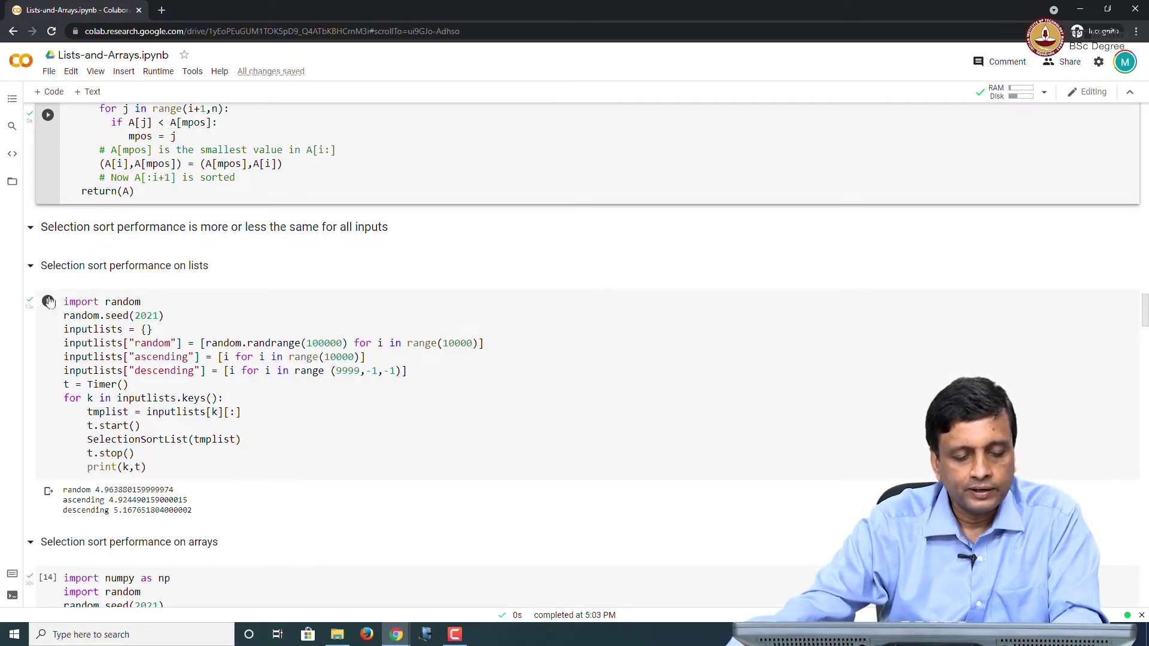
pyautogui.click(49, 302)
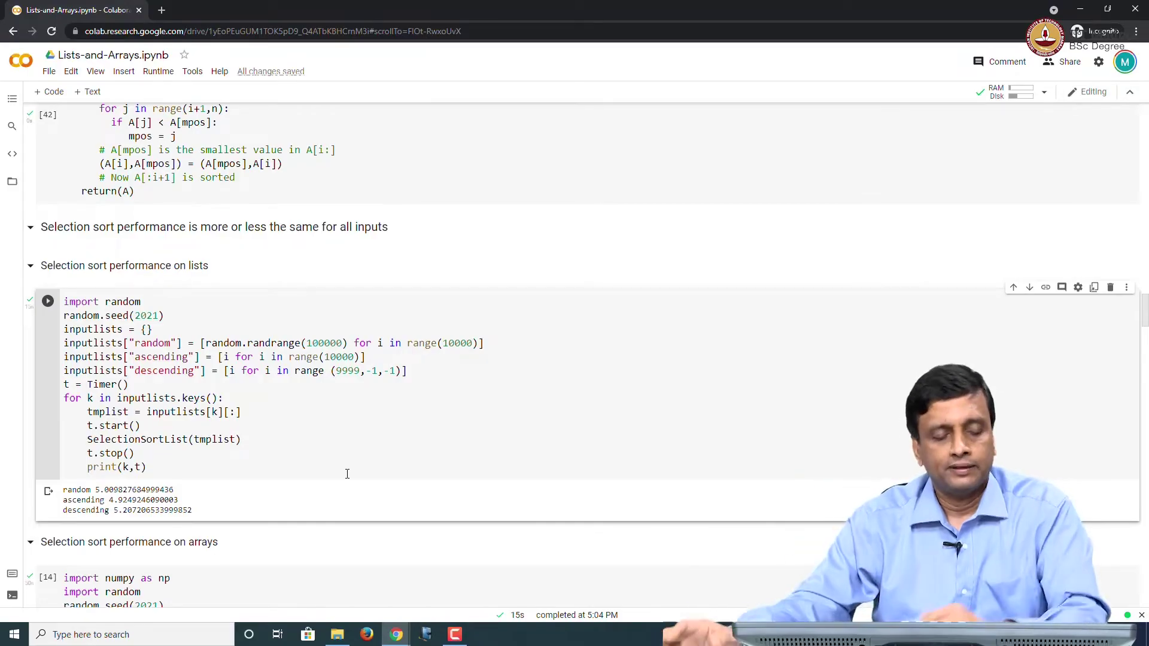
pyautogui.scroll(-3, 347, 475)
pyautogui.scroll(-2, 269, 467)
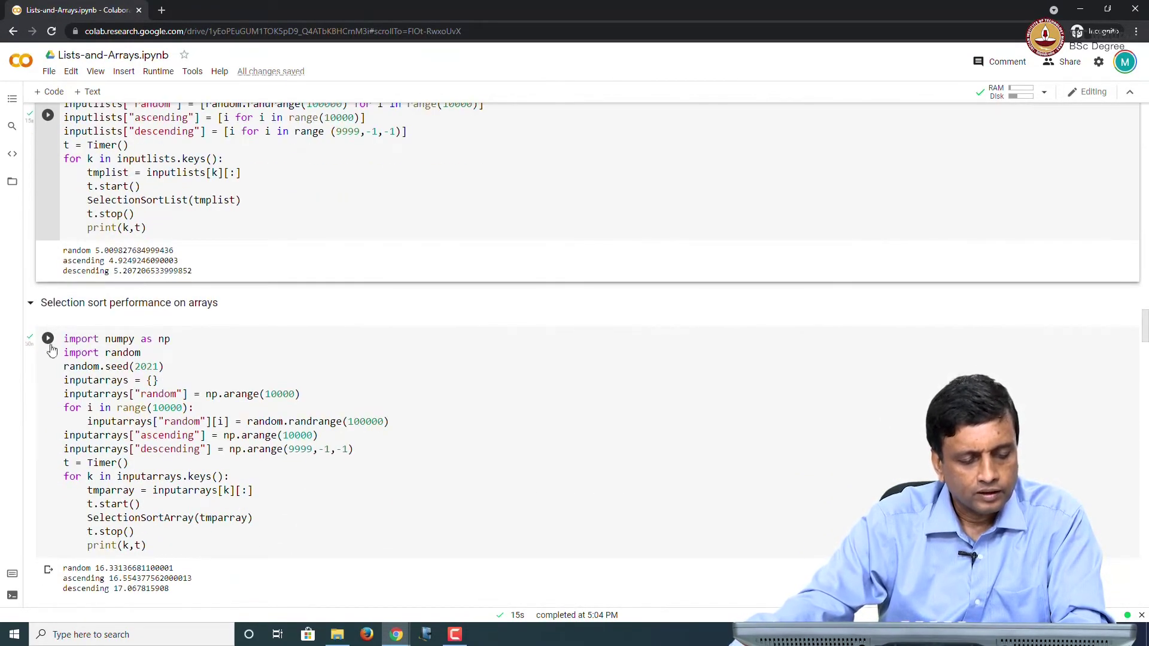
# Time selection sort on arrays: random 16.27 s, ascending 16.30 s, descending 16.78 s.
pyautogui.click(47, 339)
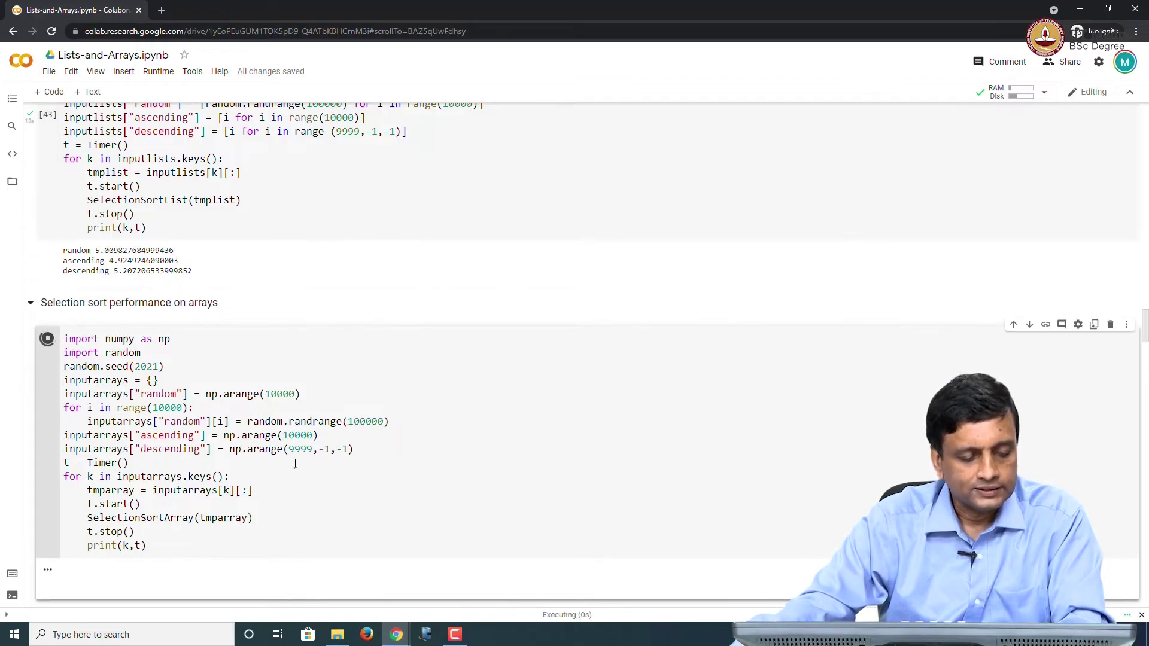
pyautogui.scroll(-2, 305, 450)
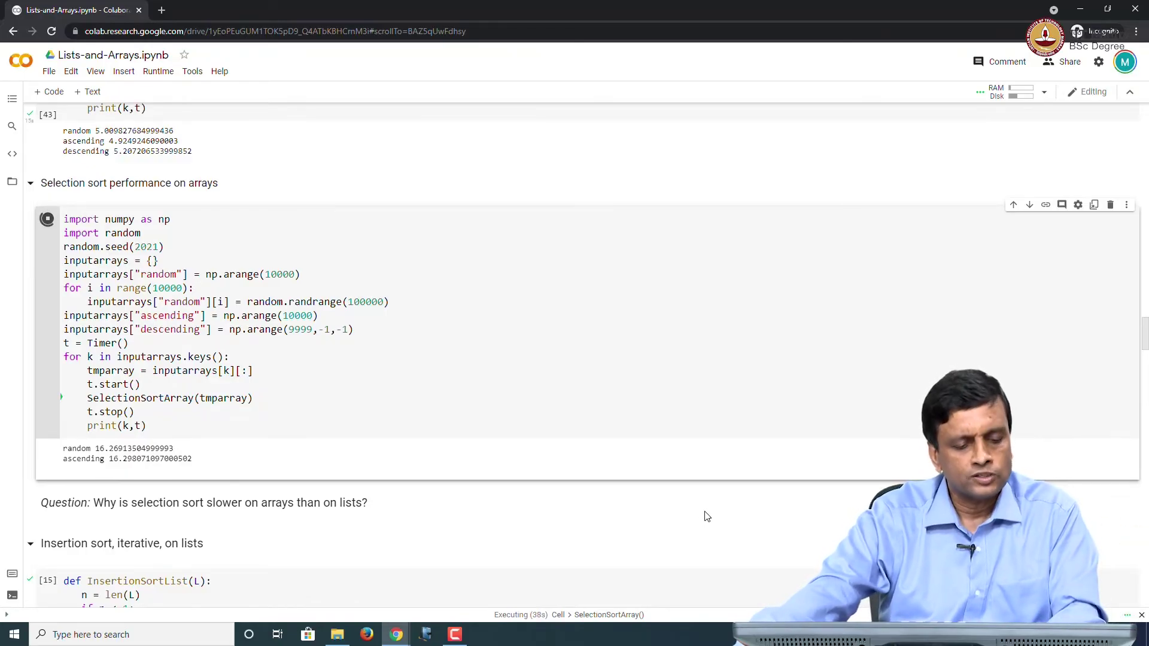
pyautogui.scroll(-1, 705, 515)
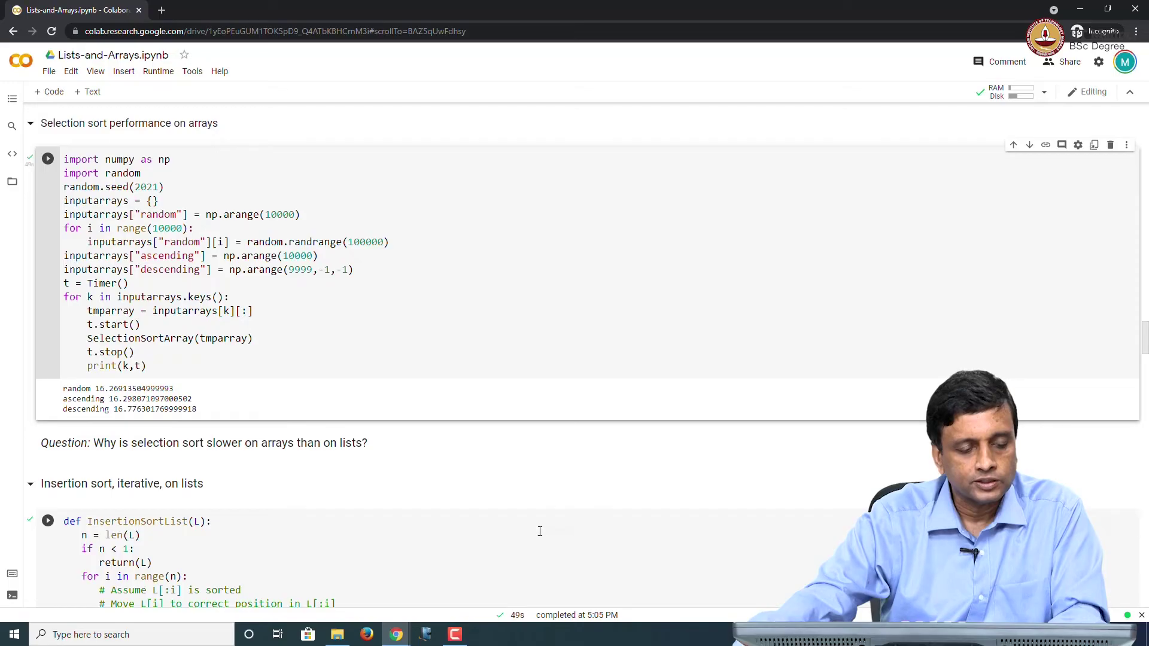
pyautogui.scroll(-2, 539, 532)
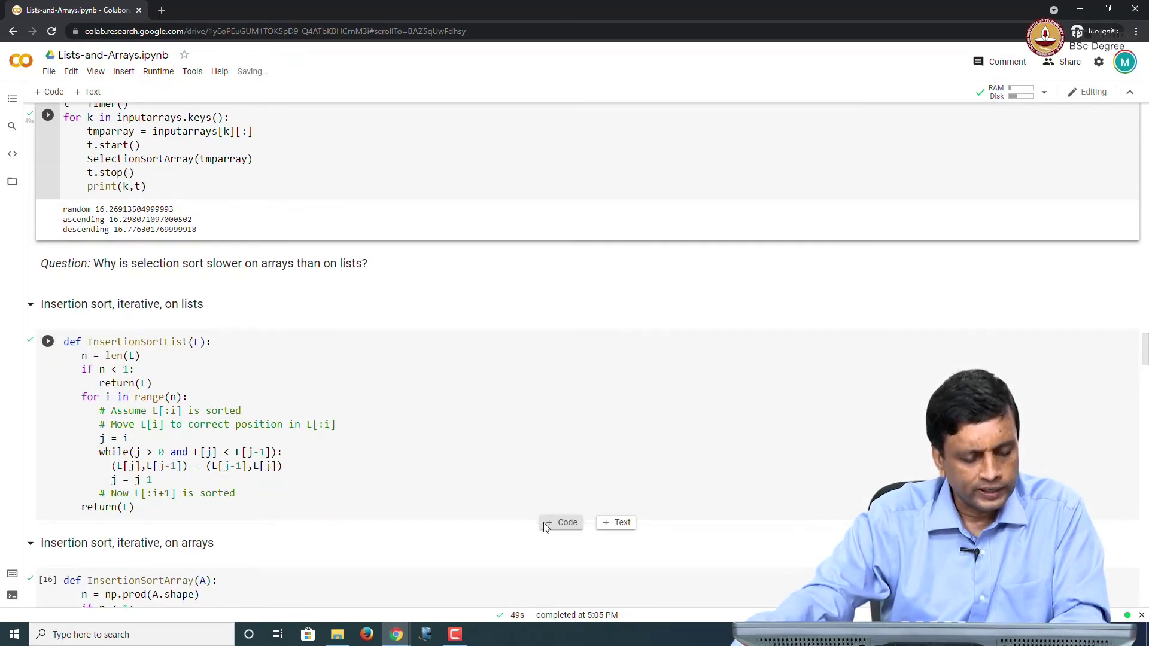
pyautogui.scroll(-3, 540, 533)
pyautogui.scroll(-3, 541, 533)
pyautogui.scroll(-2, 540, 534)
pyautogui.scroll(-4, 545, 522)
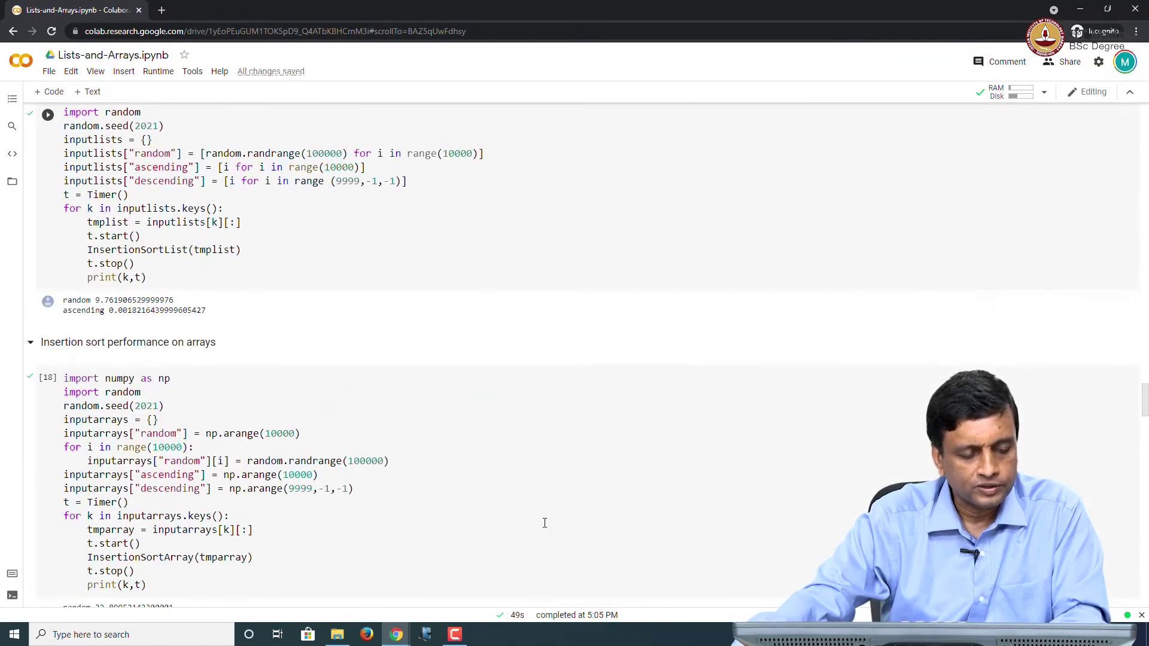
pyautogui.scroll(-4, 544, 522)
pyautogui.scroll(-4, 544, 522)
pyautogui.scroll(-1, 545, 522)
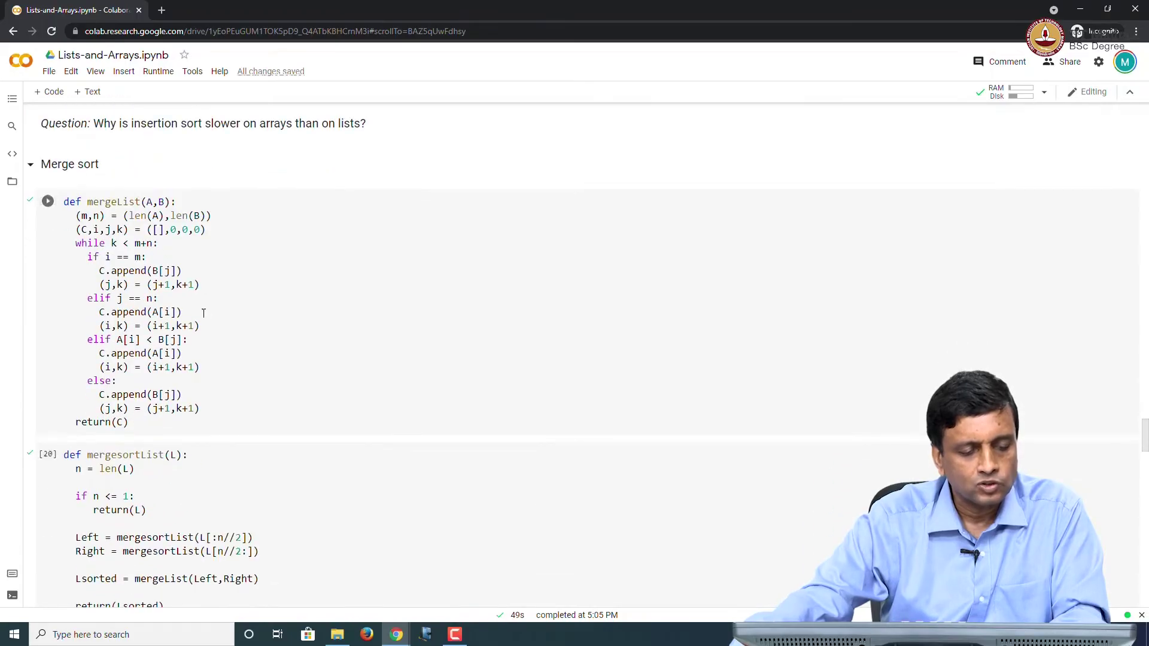
# Run the mergeList, mergesortList, mergeArray and mergesortArray definition cells.
pyautogui.click(48, 201)
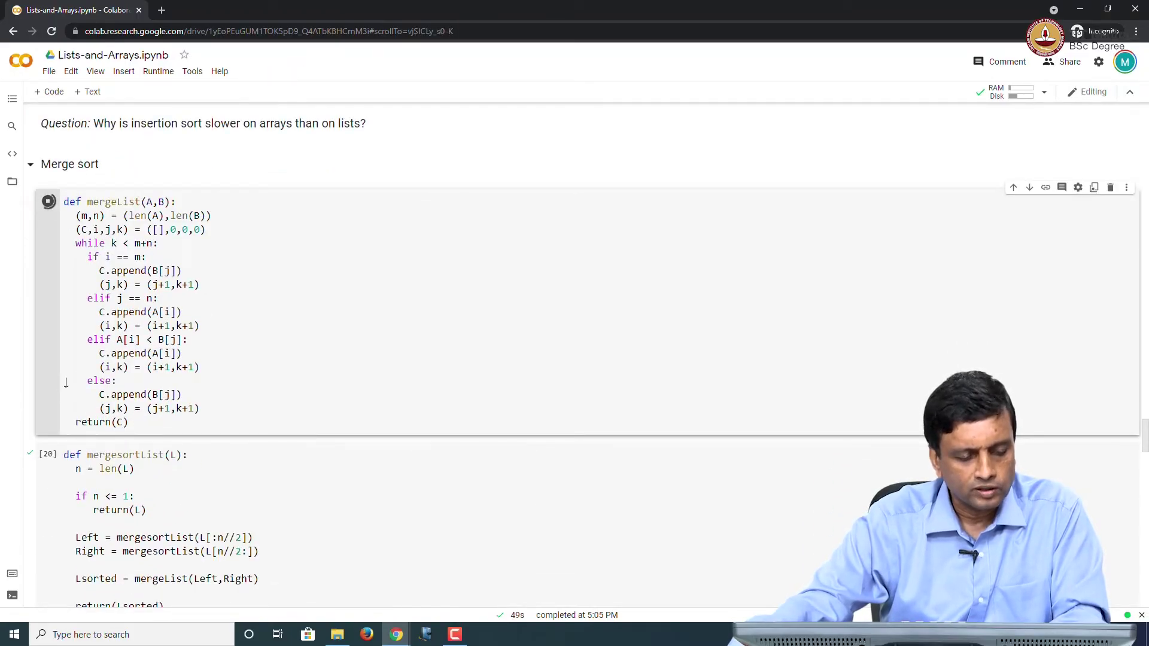
pyautogui.click(47, 454)
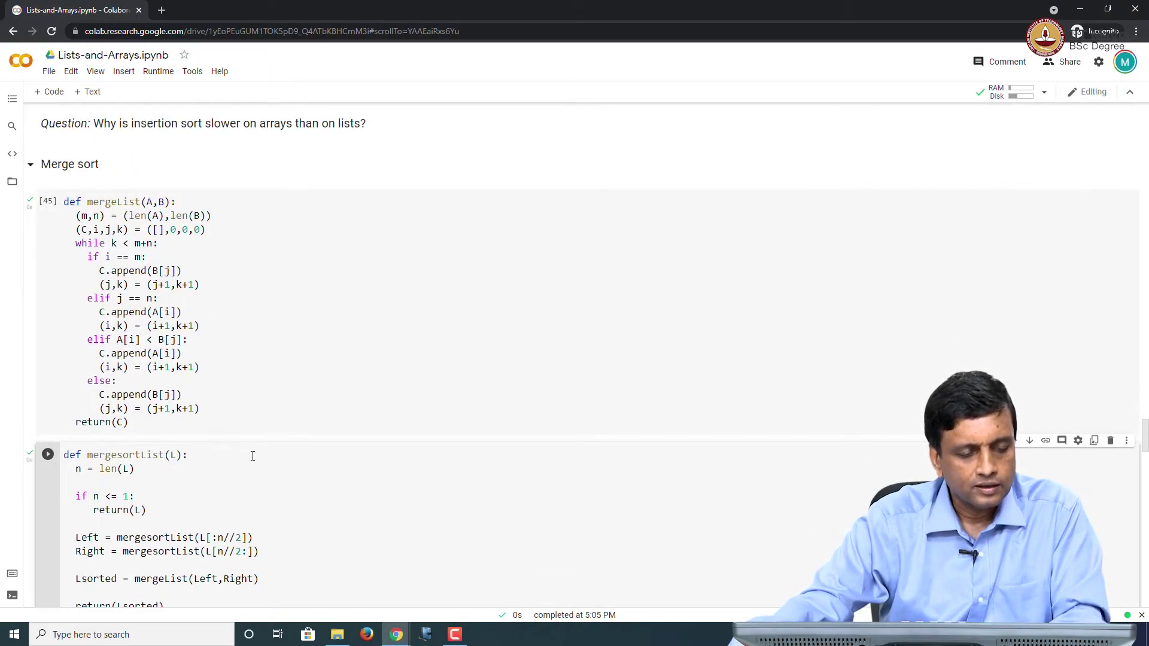
pyautogui.scroll(-4, 252, 456)
pyautogui.scroll(-3, 252, 456)
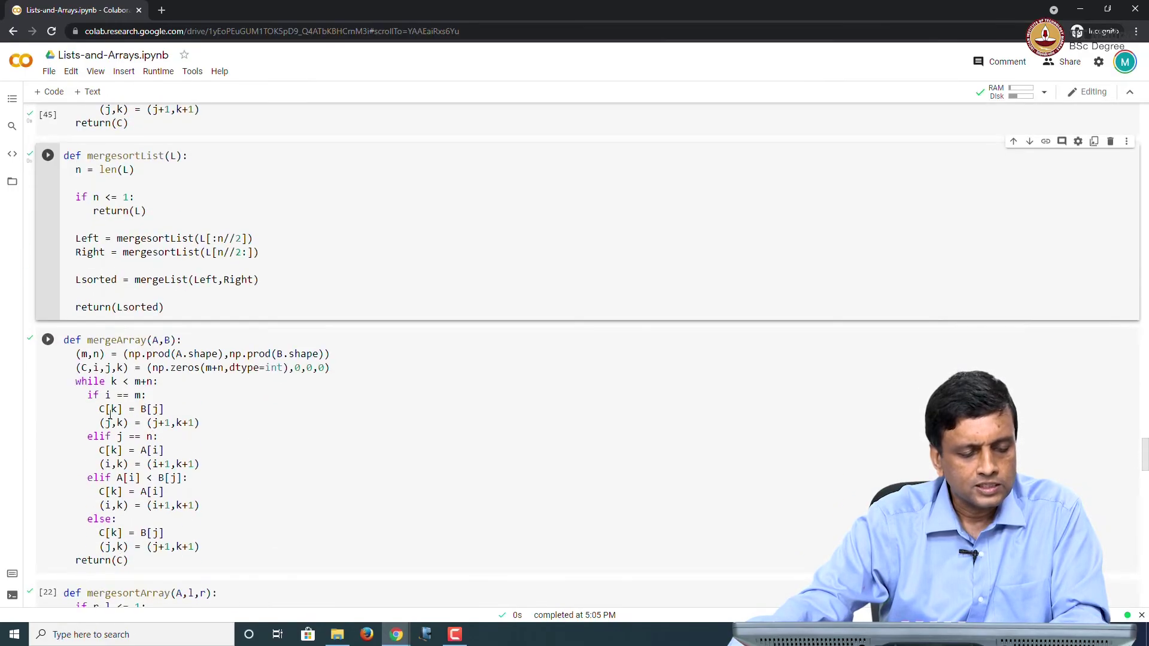
pyautogui.click(48, 340)
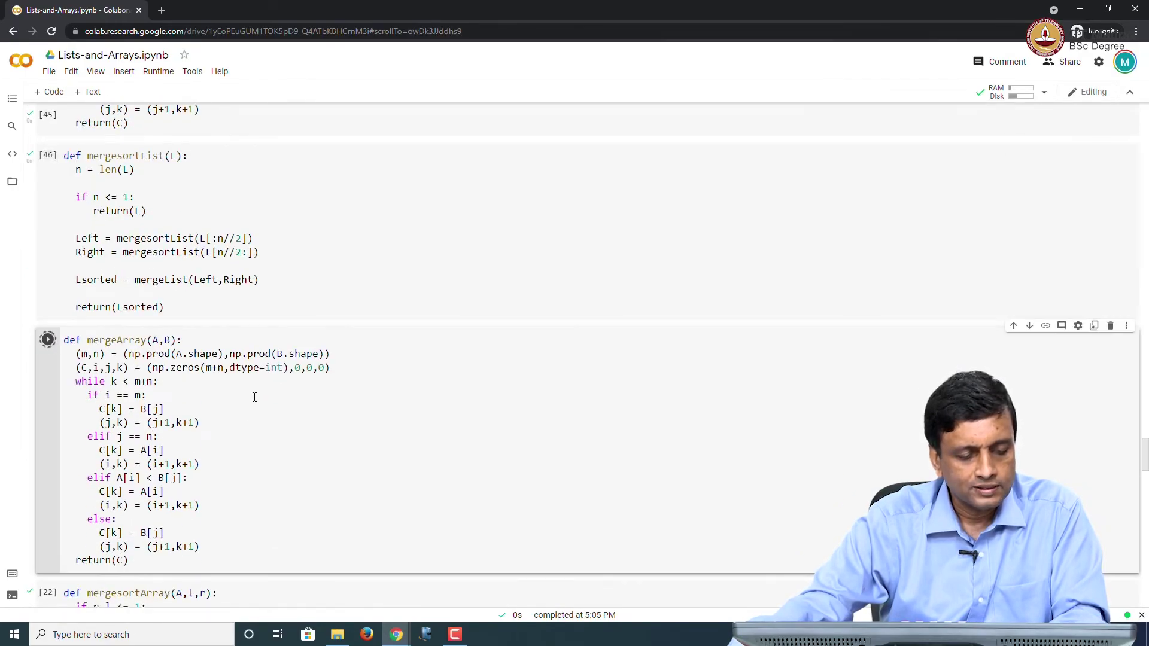
pyautogui.scroll(-2, 254, 398)
pyautogui.scroll(-2, 253, 396)
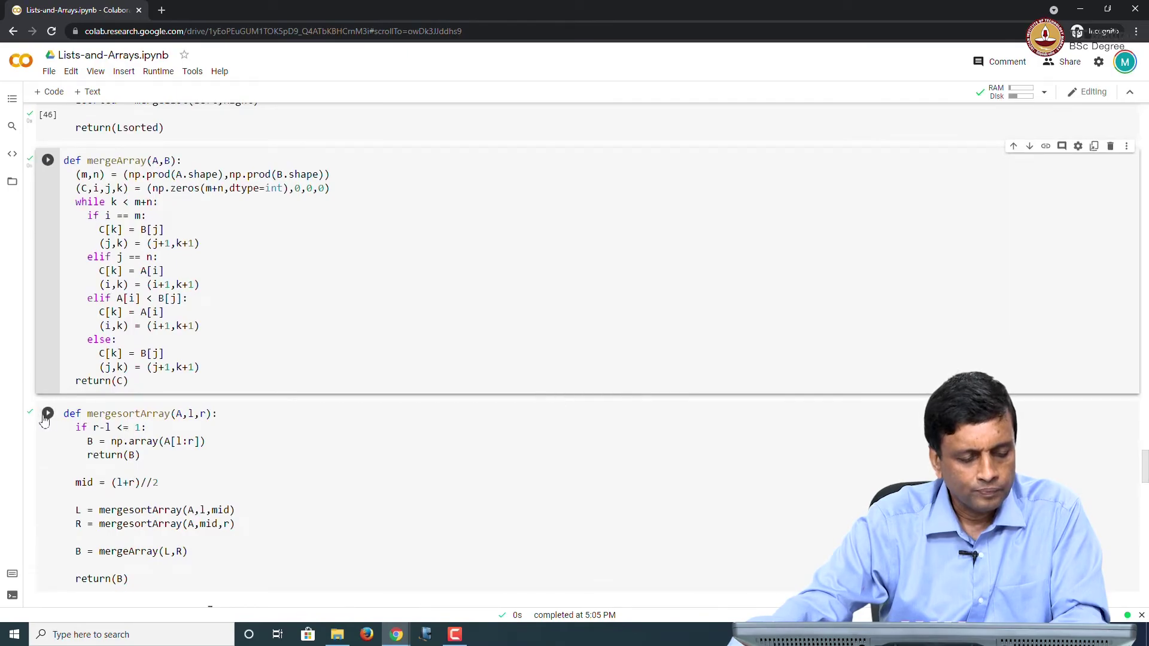
pyautogui.click(50, 414)
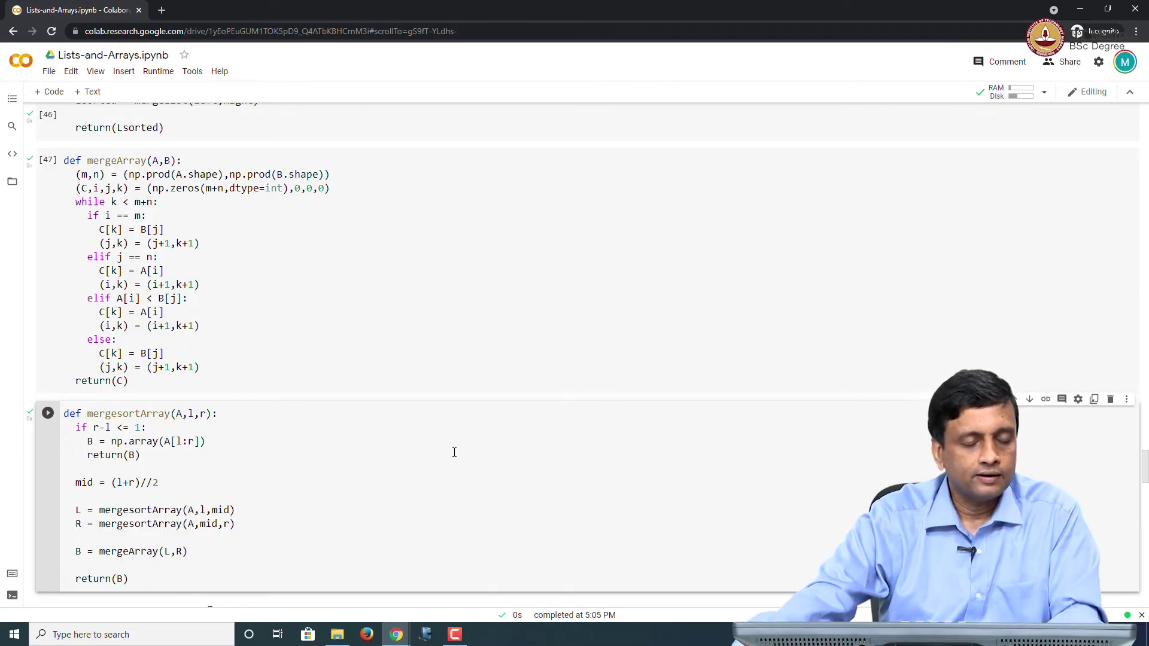
pyautogui.scroll(-2, 454, 452)
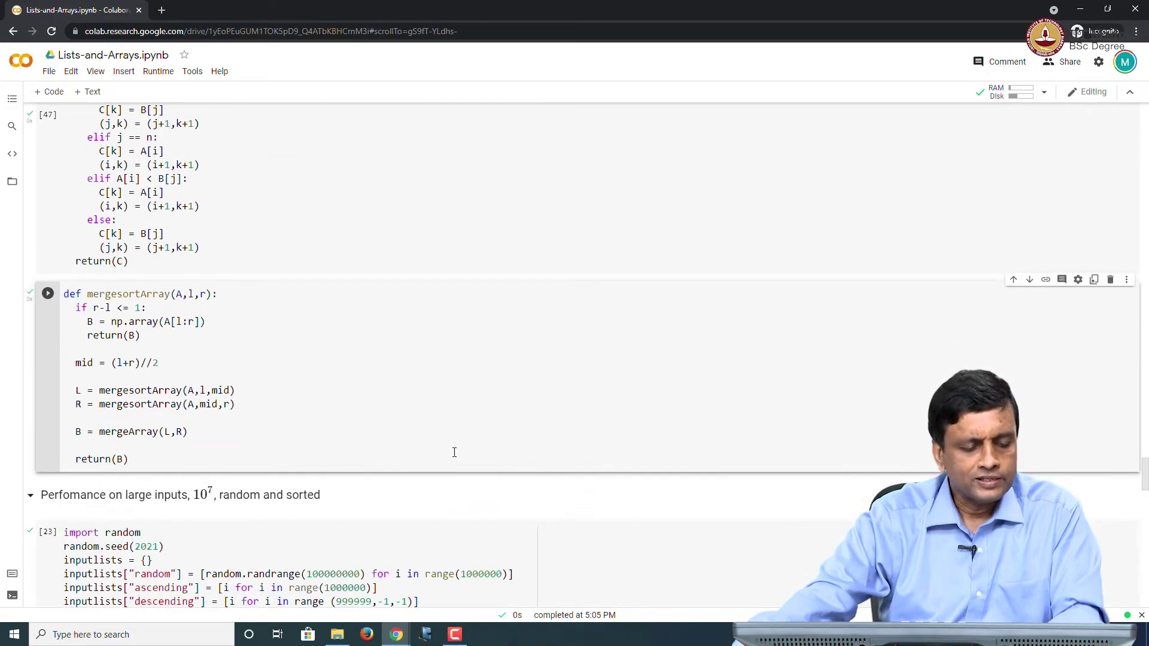
pyautogui.scroll(-2, 454, 453)
pyautogui.scroll(-2, 455, 452)
pyautogui.scroll(-2, 454, 452)
pyautogui.scroll(-1, 454, 452)
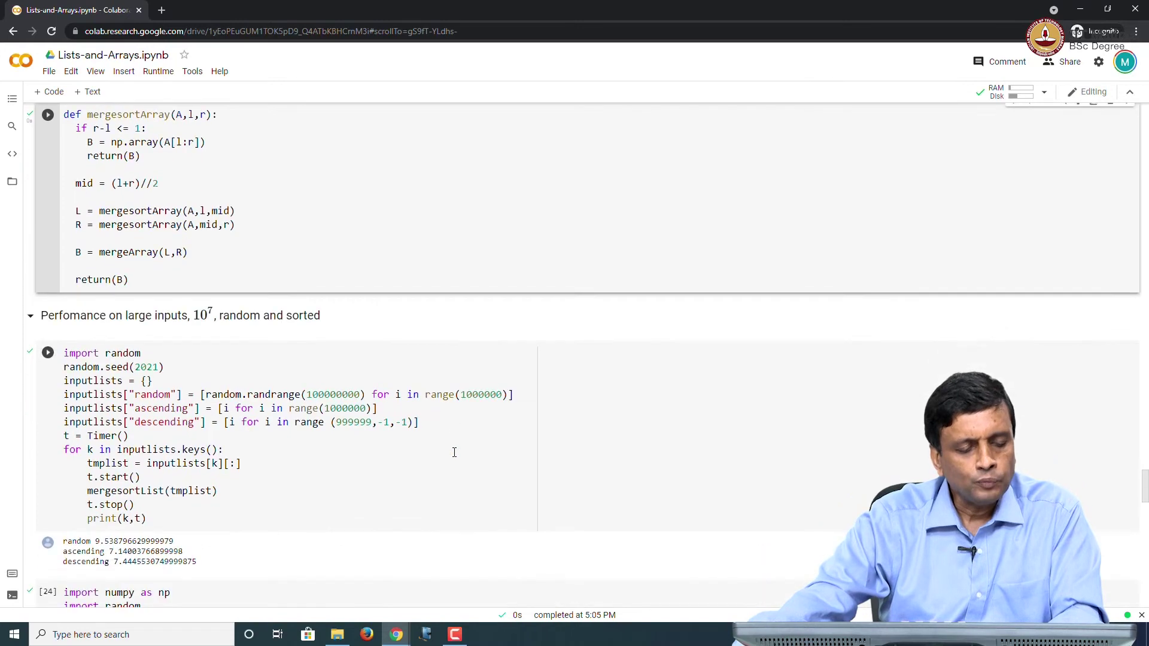
# Run the 'Performance on large inputs' cell timing merge sort on million-element lists.
pyautogui.click(49, 353)
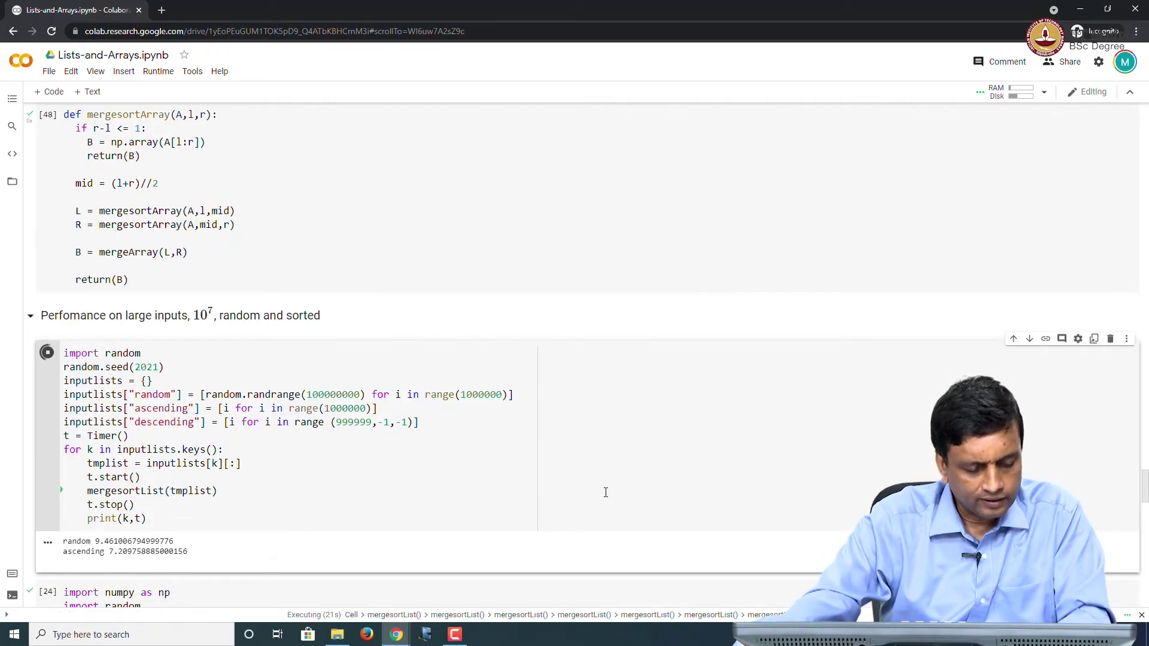
pyautogui.scroll(-1, 605, 491)
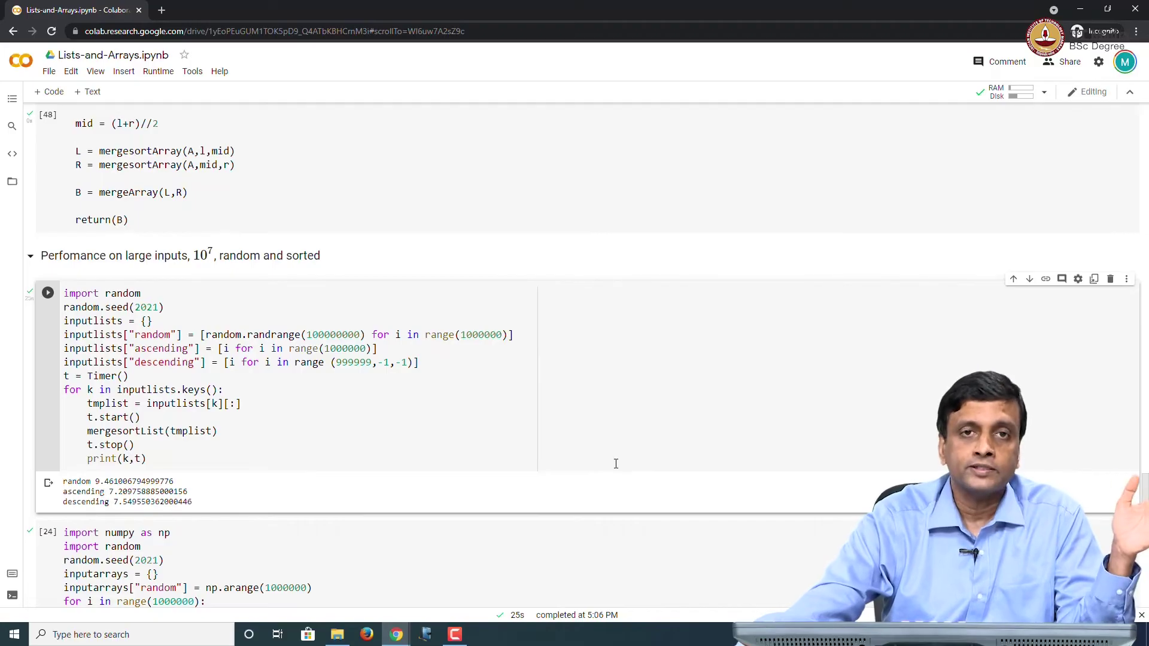
pyautogui.scroll(-3, 616, 464)
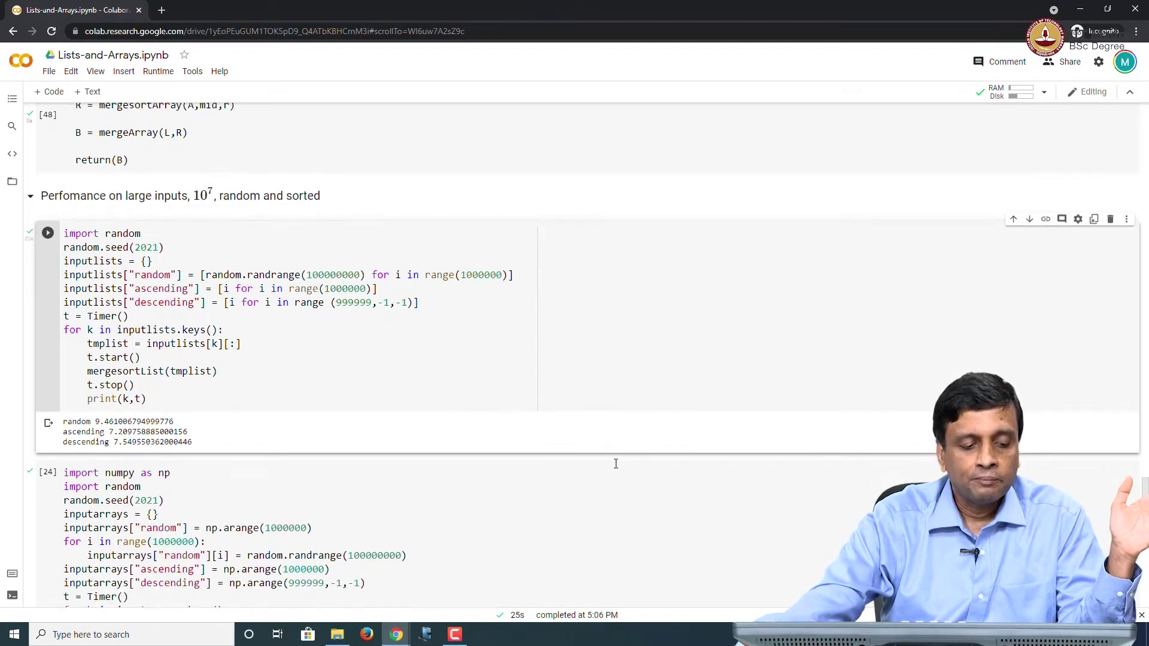
pyautogui.scroll(-2, 615, 464)
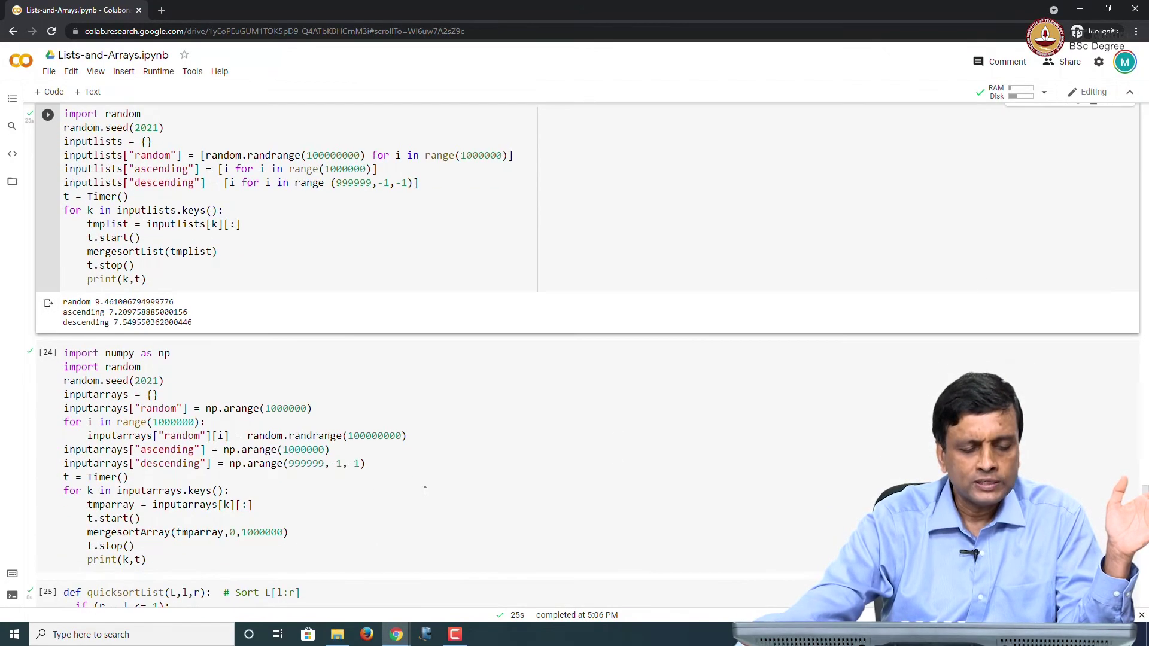
# Run the cell timing merge sort on million-element numpy arrays.
pyautogui.click(47, 352)
pyautogui.scroll(-2, 370, 436)
pyautogui.scroll(-1, 370, 434)
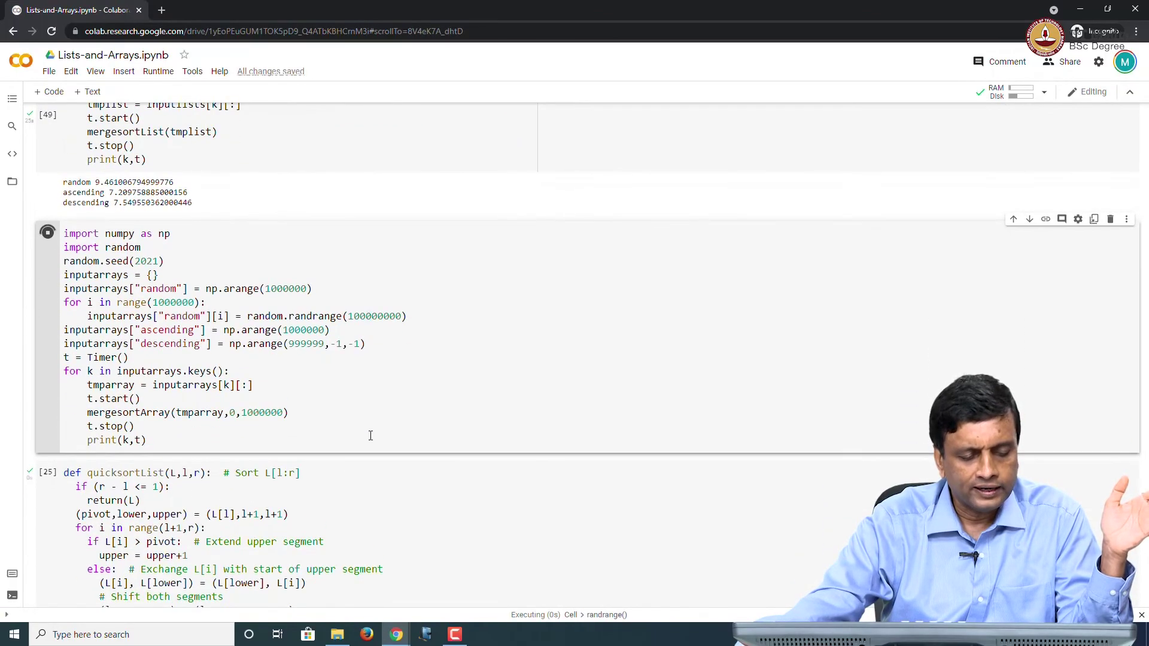
pyautogui.scroll(3, 375, 430)
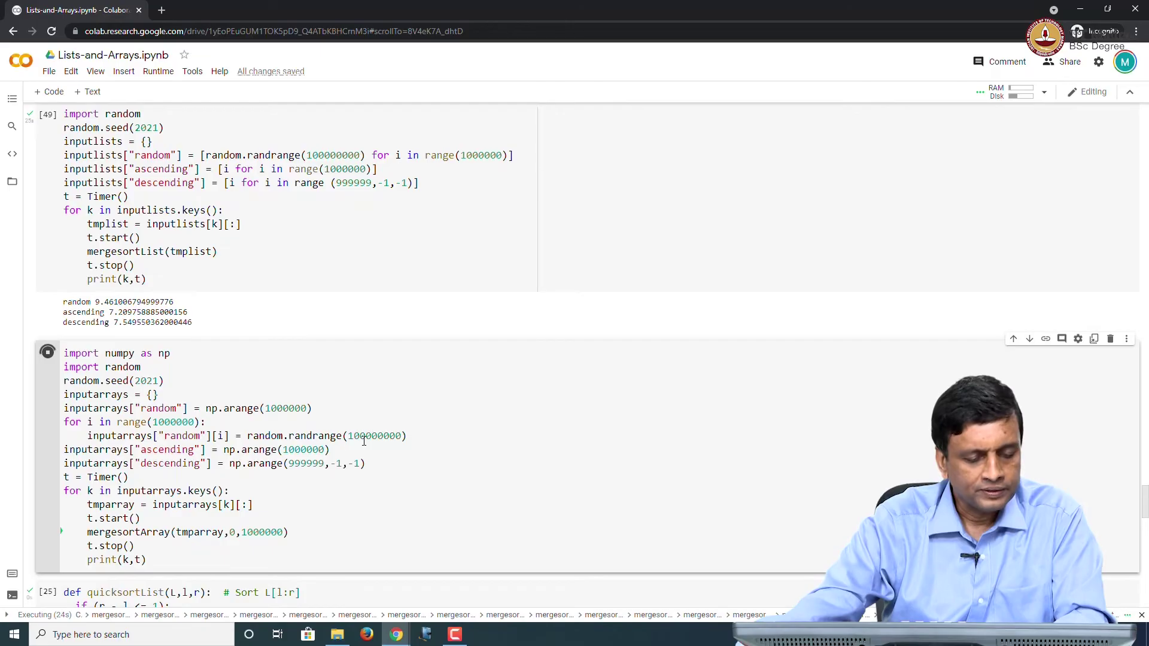
pyautogui.scroll(-1, 332, 452)
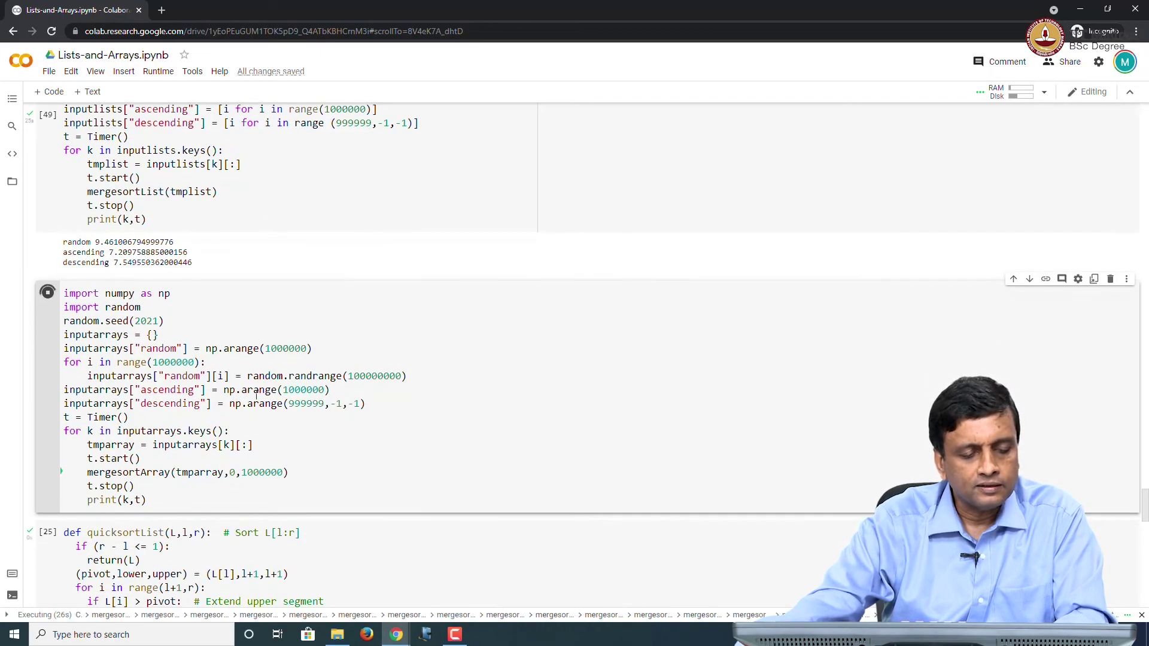